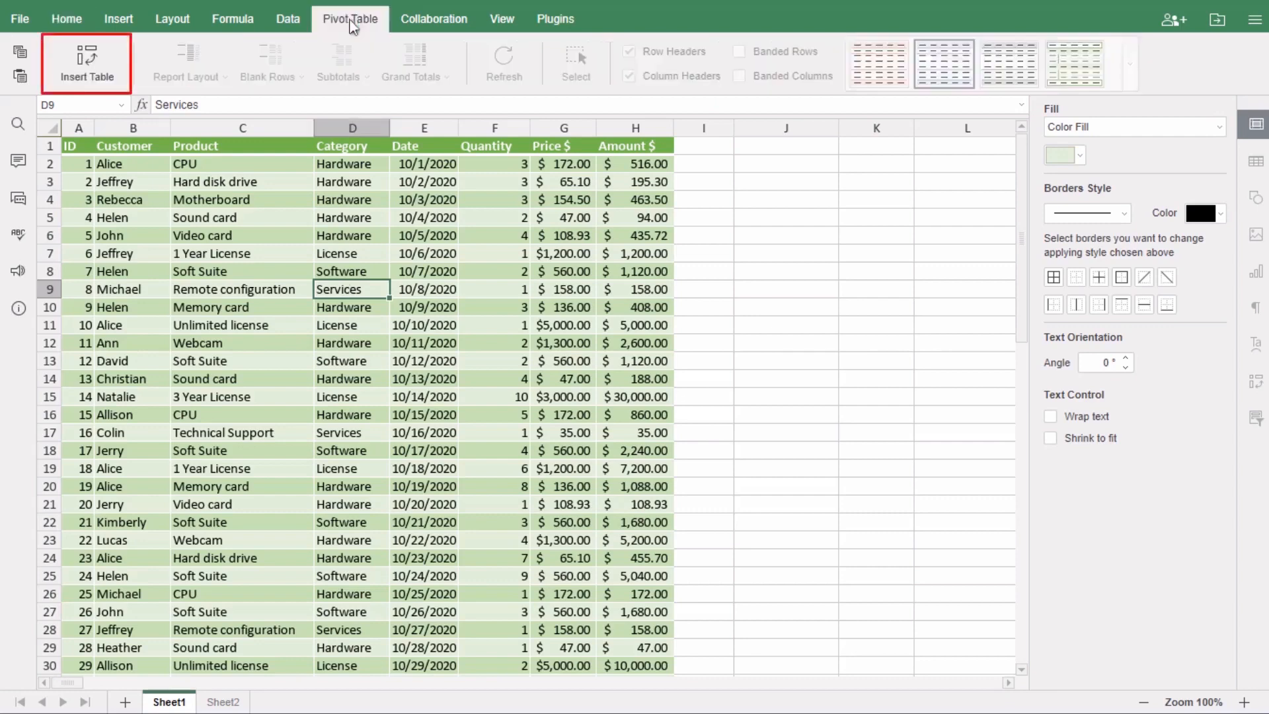
Start a new pivot table and set its source data range to Sheet1!$B$1:$H$11.
left_click(90, 63)
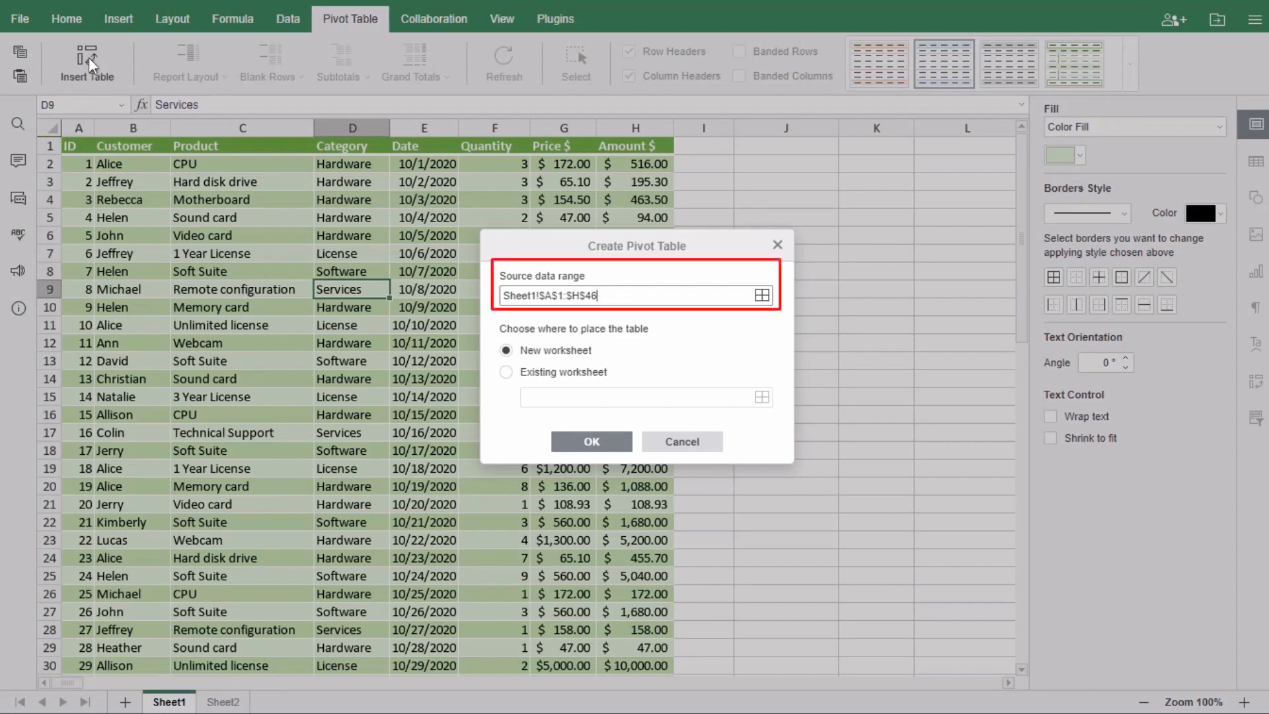
left_click(762, 295)
left_click_drag(129, 145, 643, 326)
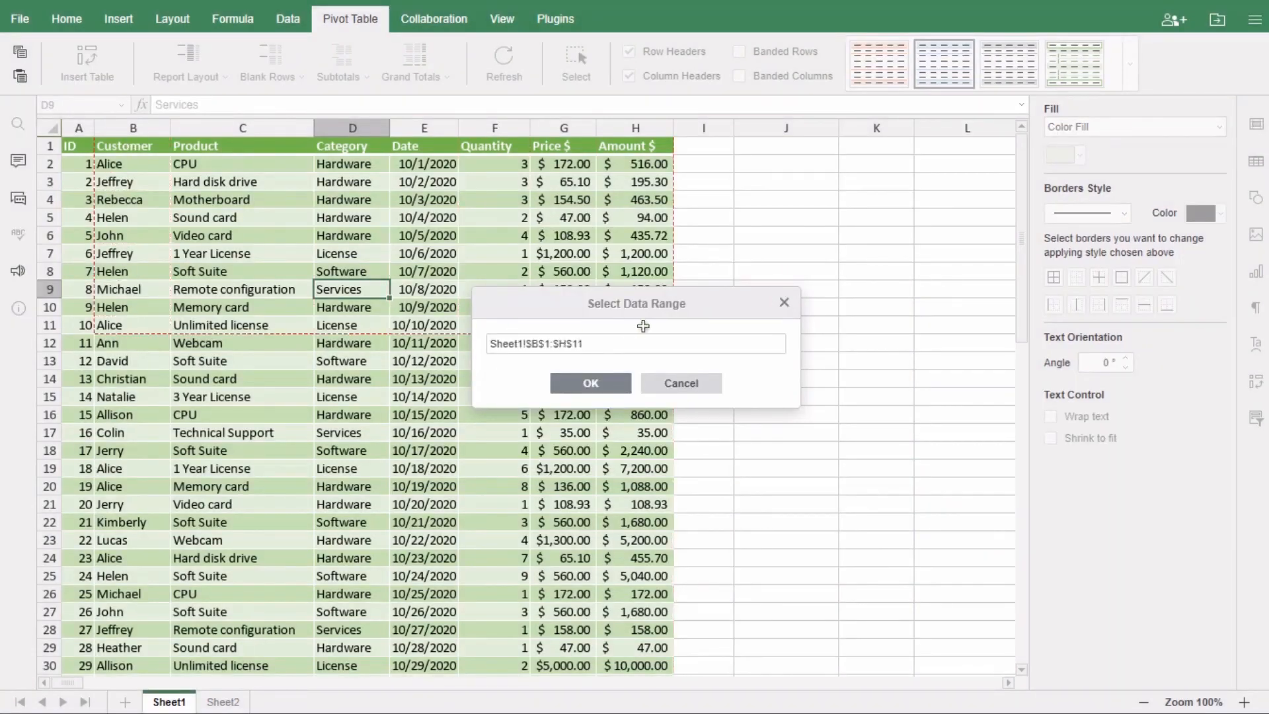
left_click(591, 384)
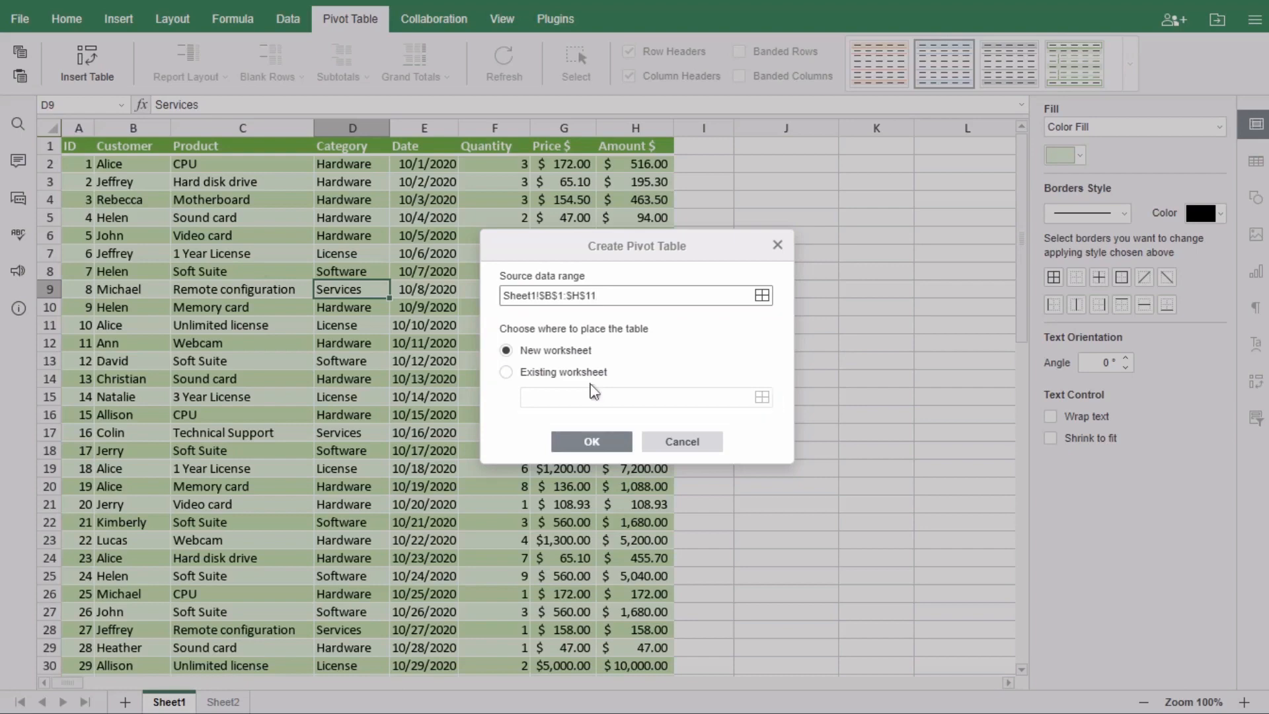
Set the pivot table's destination to cell Sheet1!$J$1 on the existing worksheet.
left_click(506, 373)
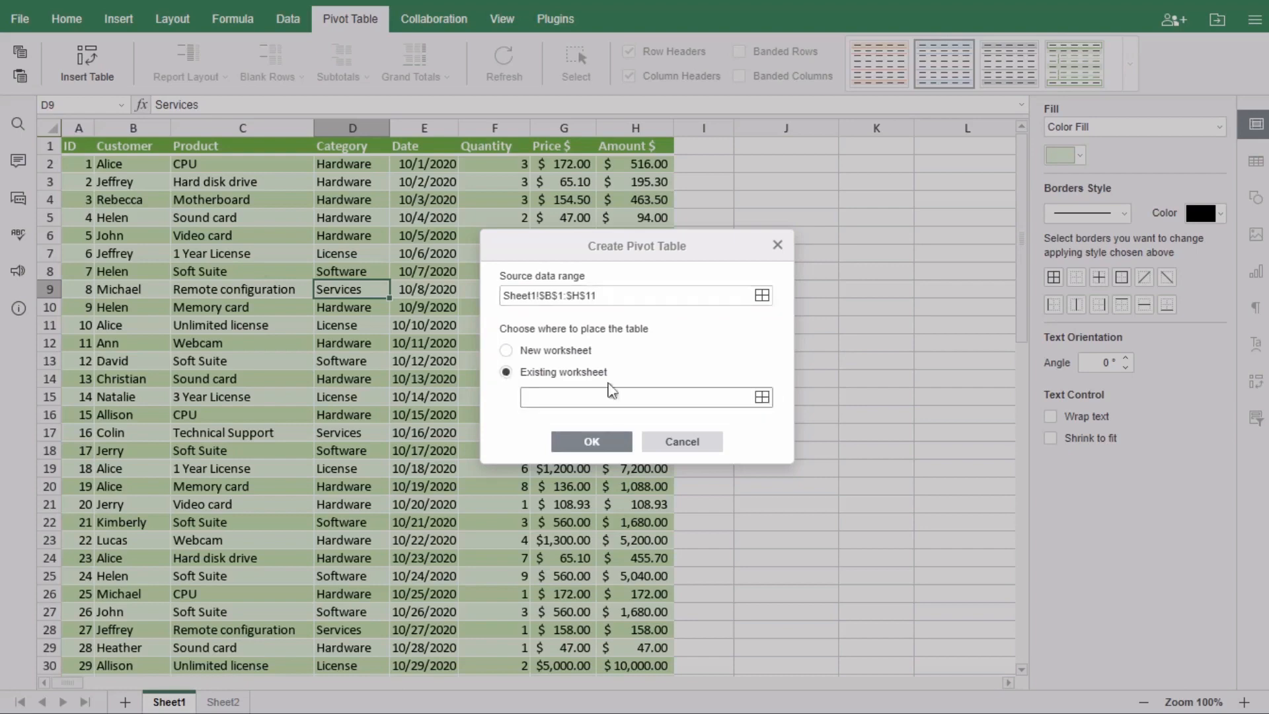
left_click(762, 396)
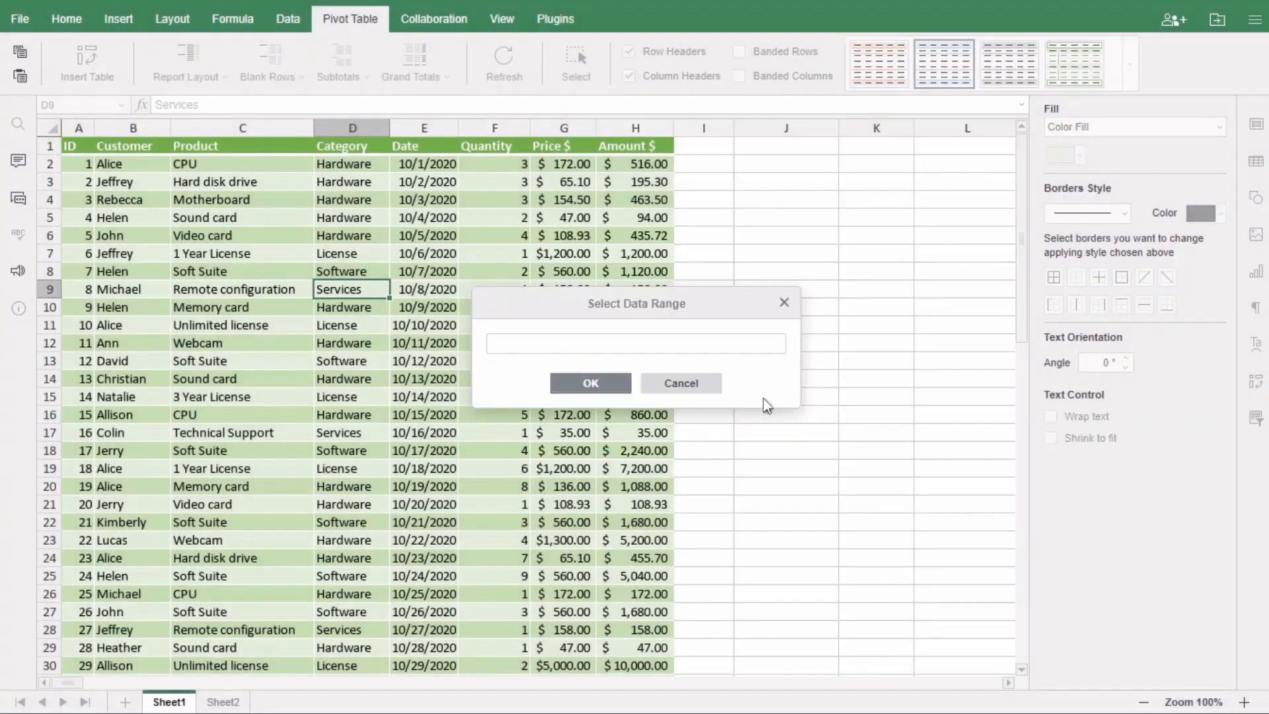
left_click(787, 148)
left_click(590, 384)
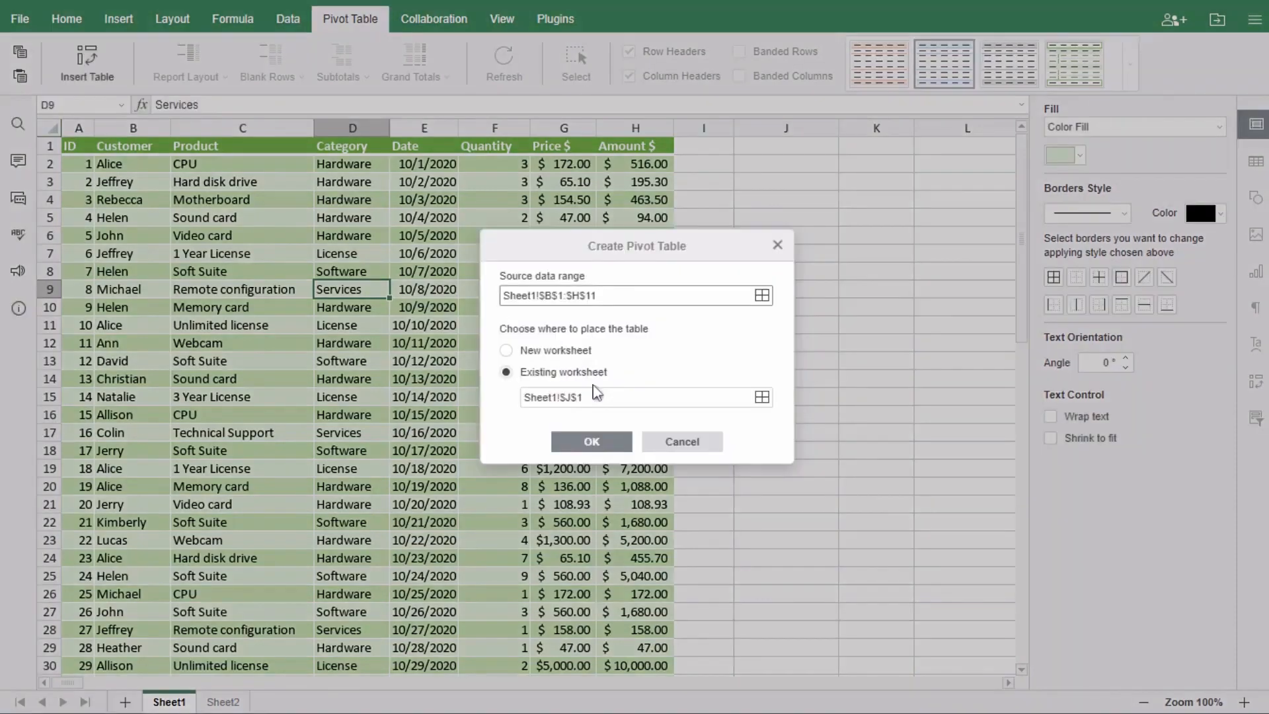
Choose a new worksheet as the destination and create the pivot table.
left_click(506, 350)
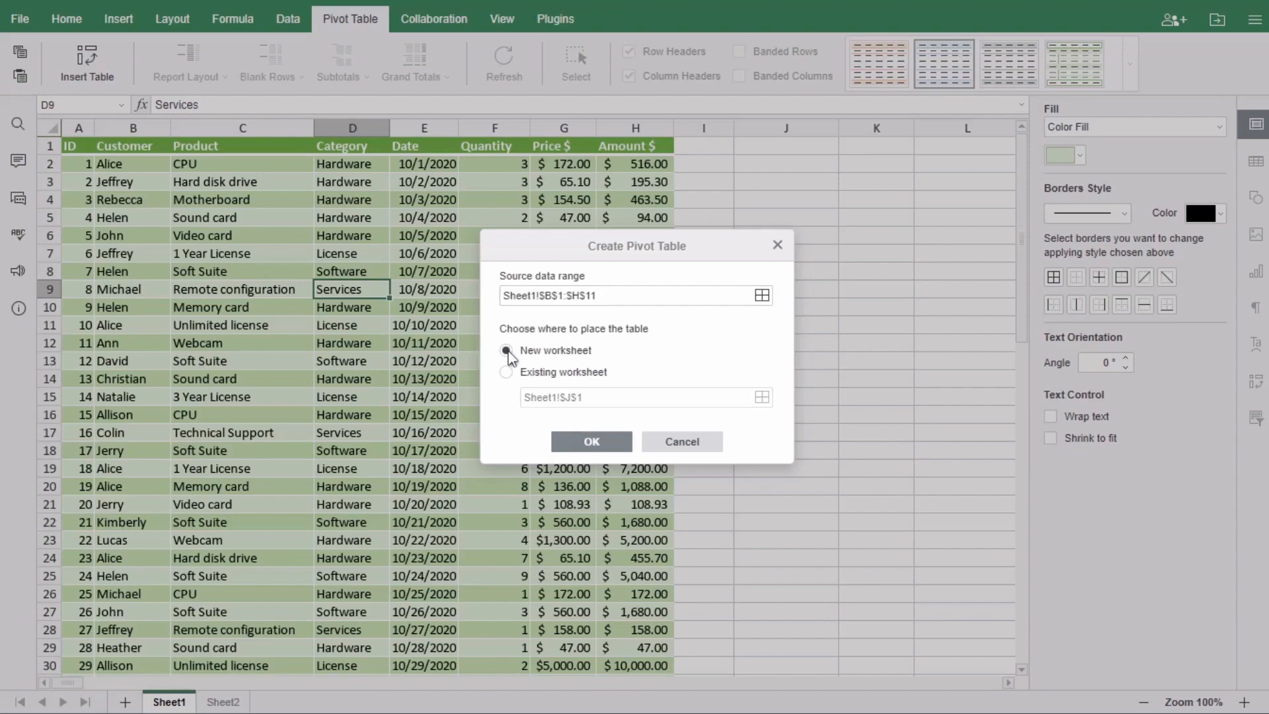
left_click(592, 442)
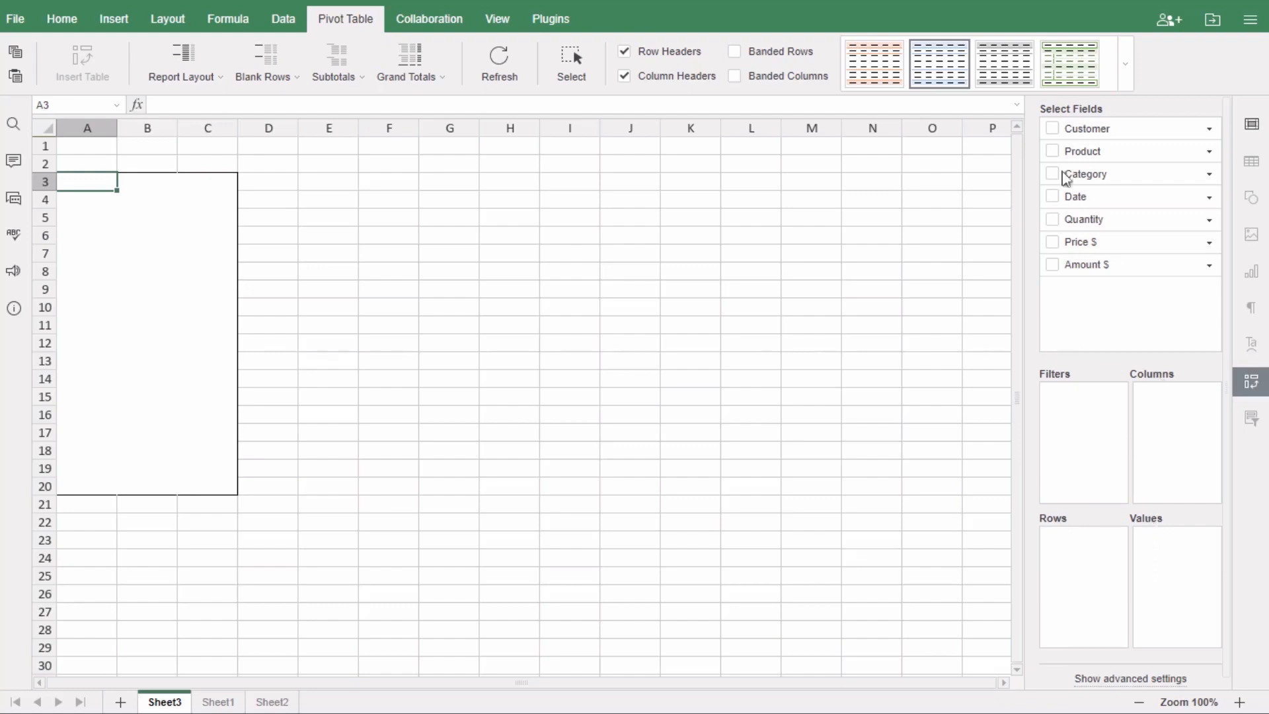
Add the Customer, Product, Quantity, Price $ and Amount $ fields to the pivot table.
left_click(1052, 128)
left_click(1052, 151)
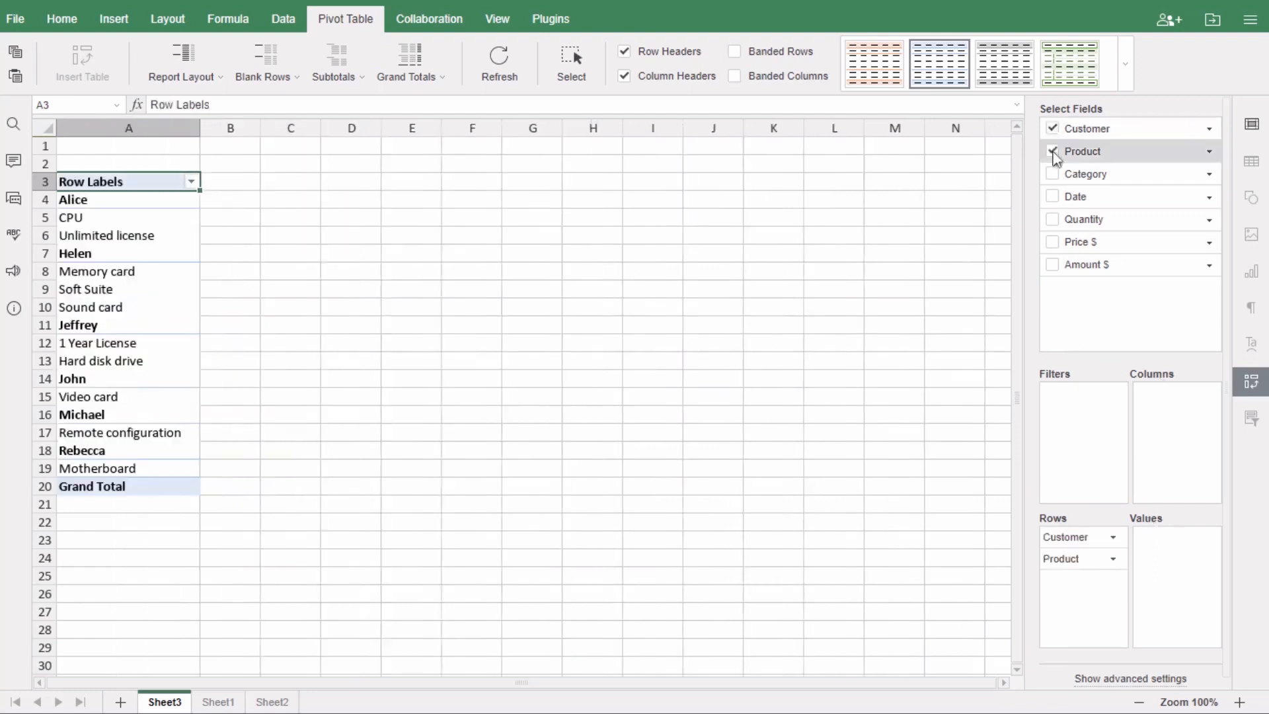
left_click(1052, 219)
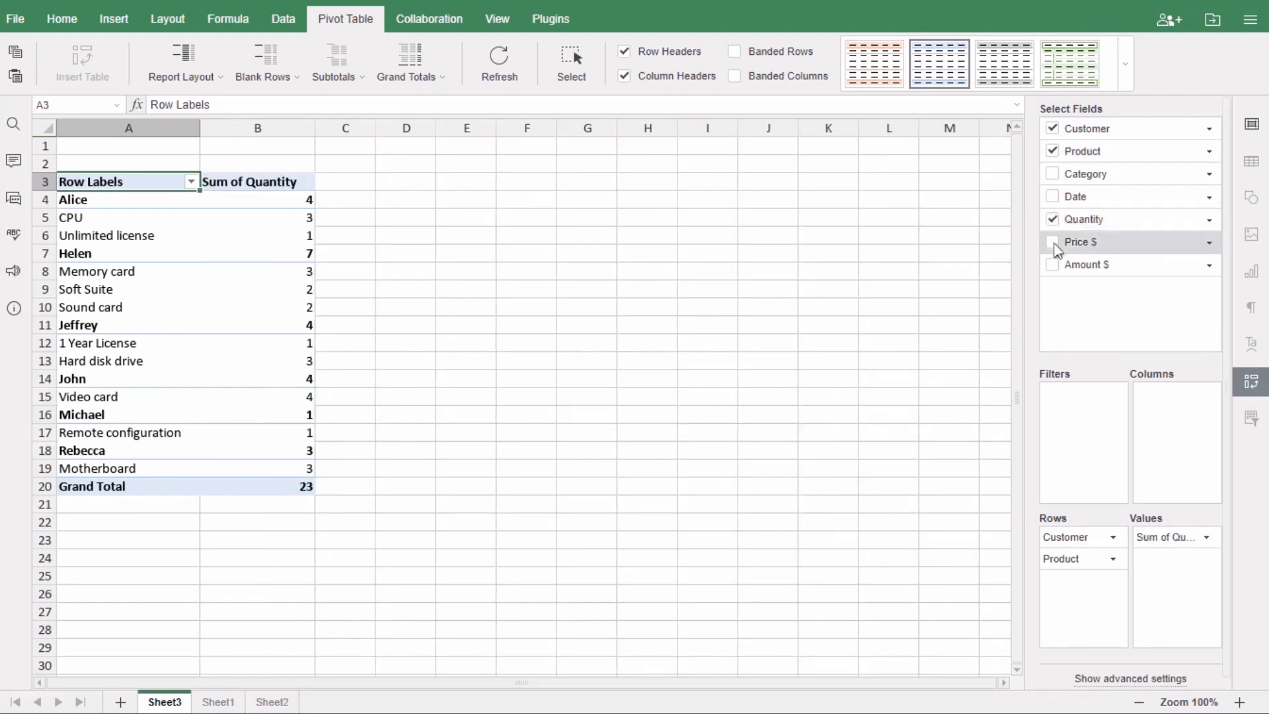
left_click(1052, 242)
left_click(1052, 265)
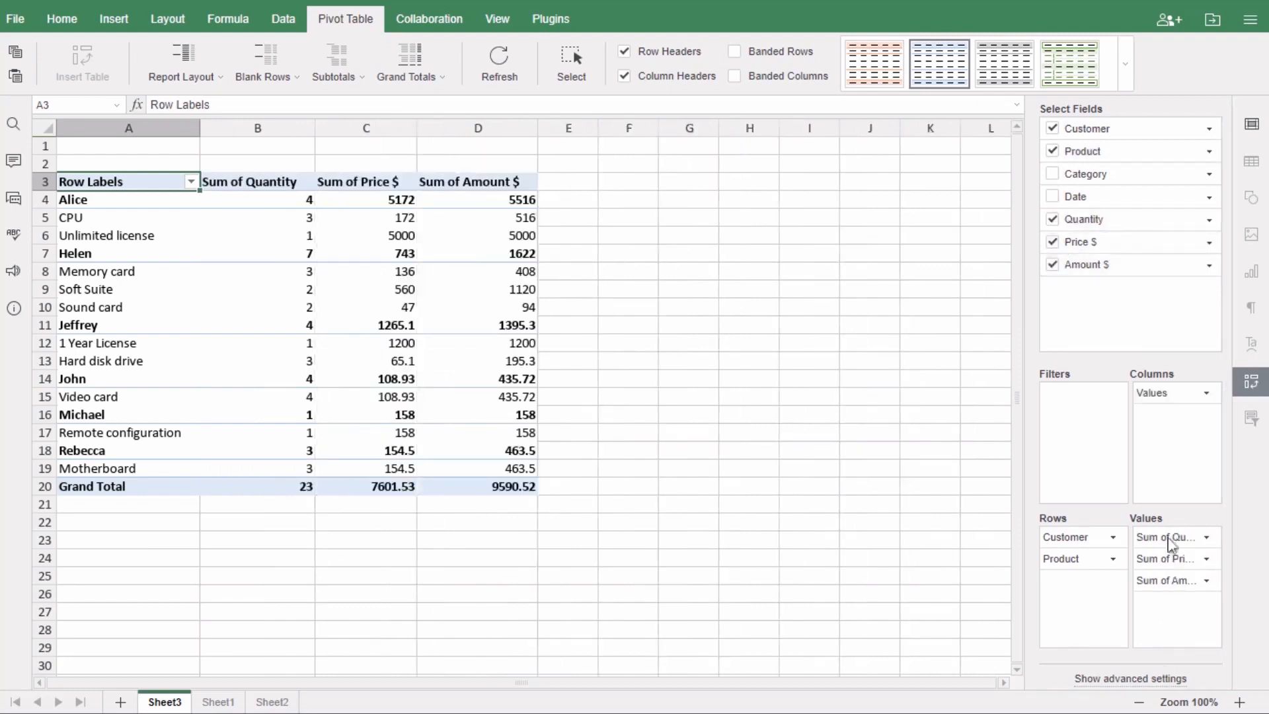
Move Sum of Quantity to the end of the Values fields and back to the beginning.
left_click_drag(1167, 537, 1171, 595)
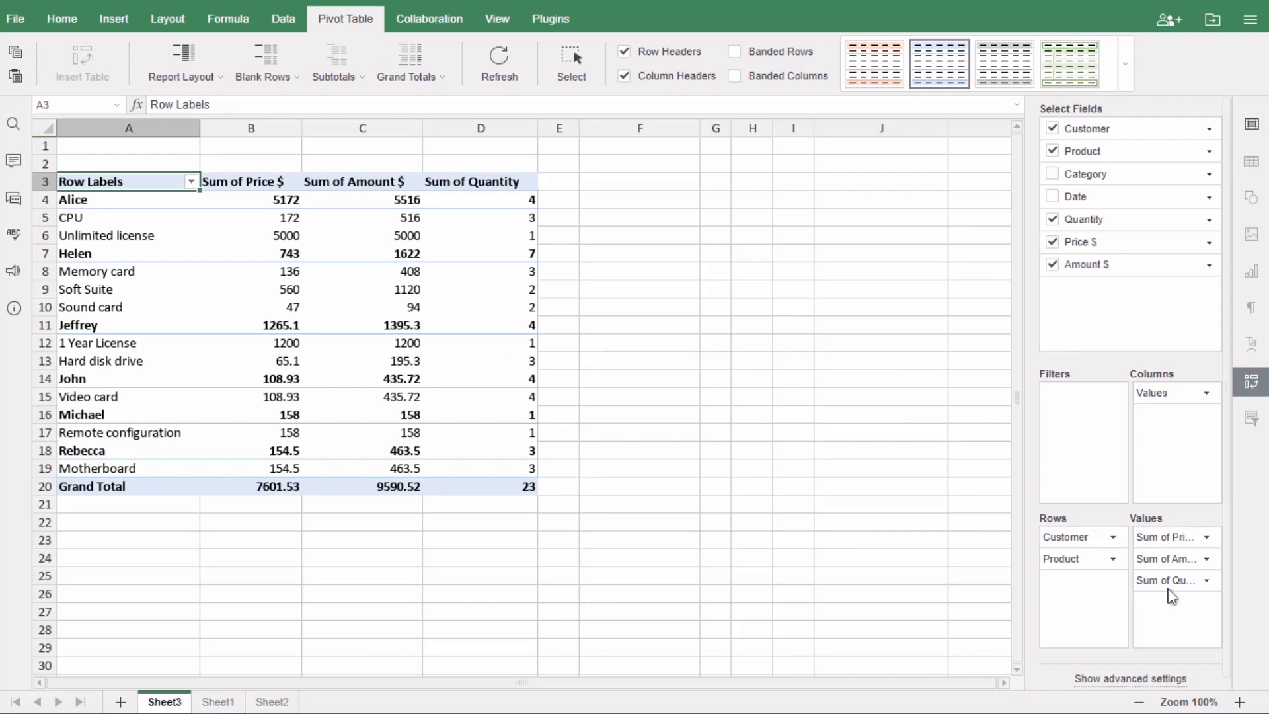
left_click(1206, 580)
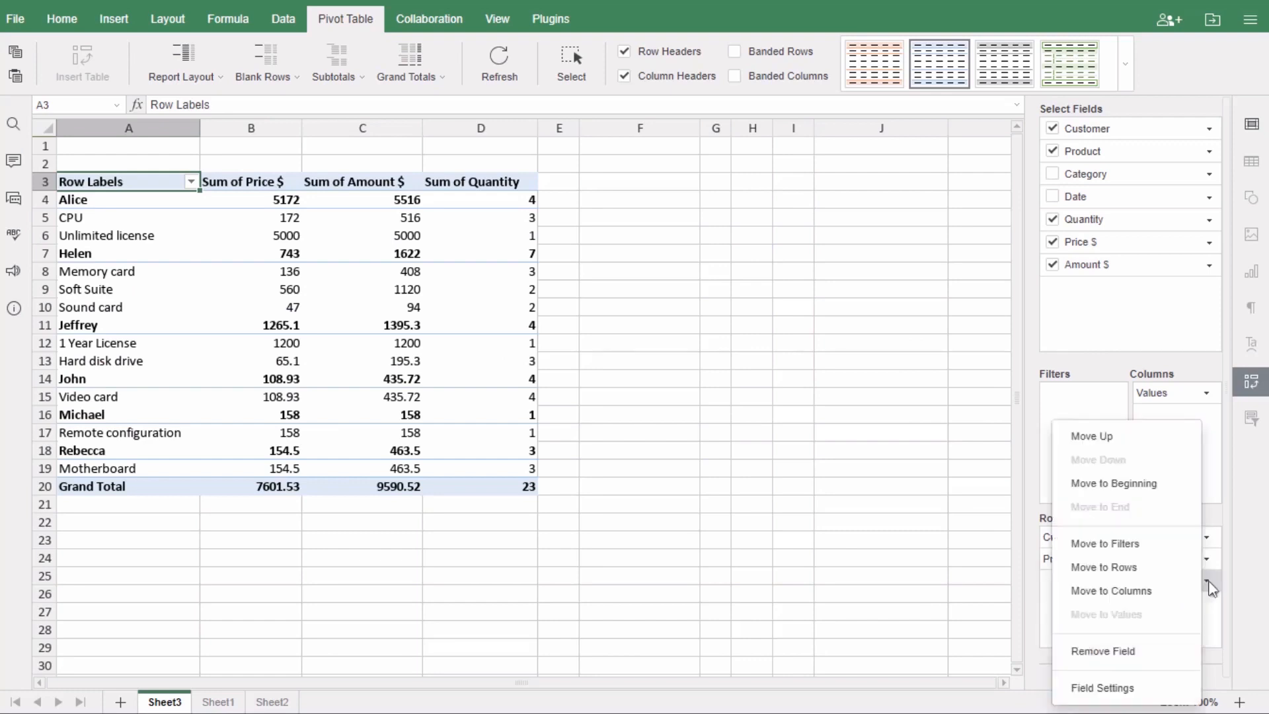
left_click(1113, 489)
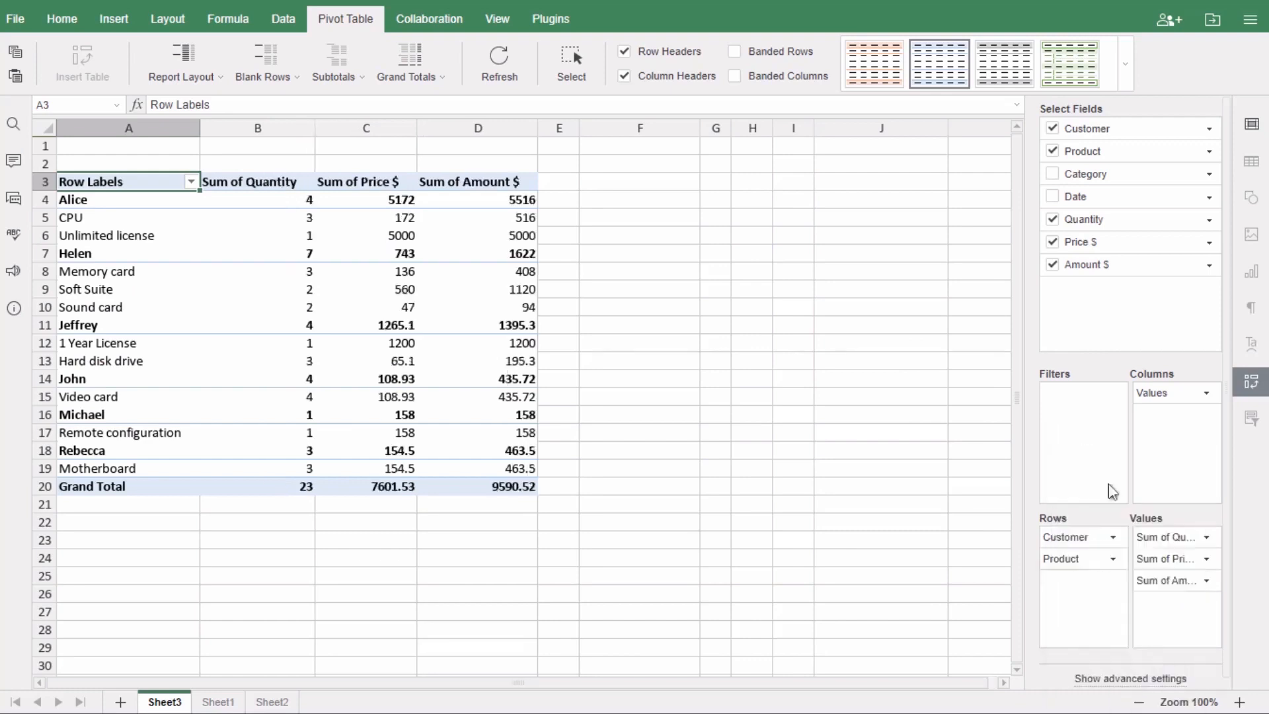
Move the Quantity field from Values to Filters and remove it from the pivot table.
left_click(1206, 536)
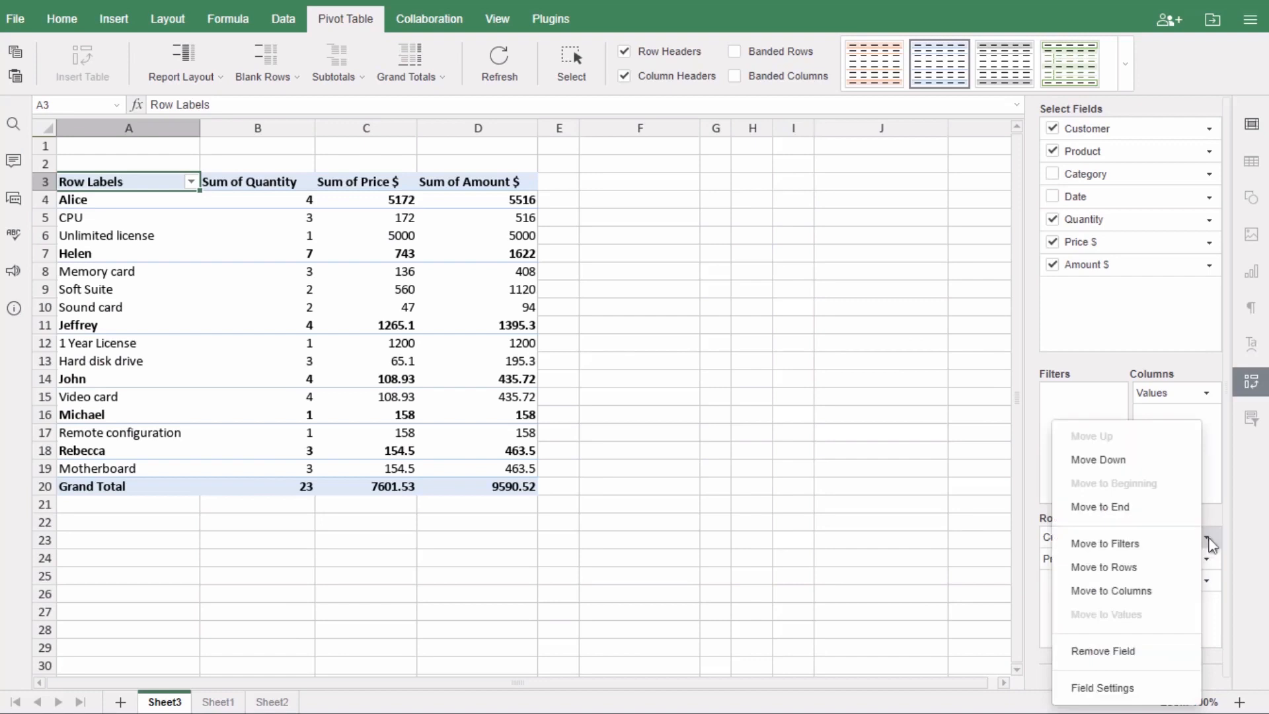
left_click(1106, 545)
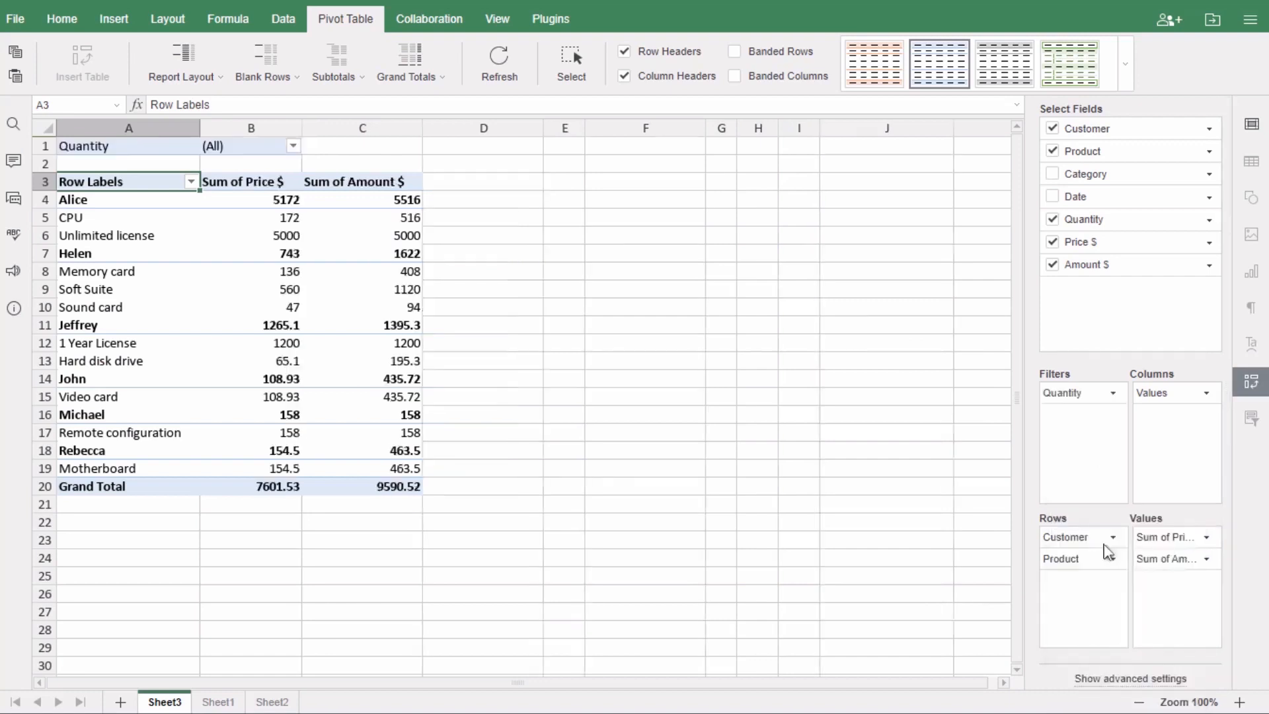
left_click(1113, 394)
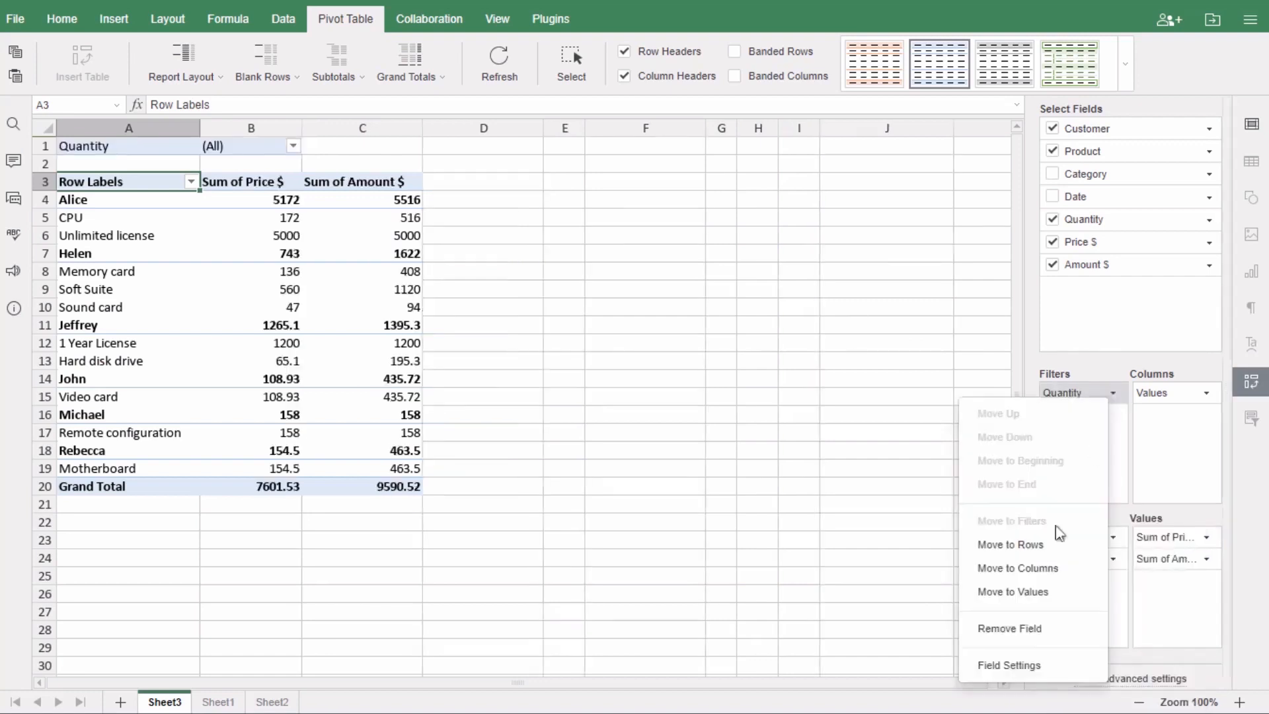
left_click(1011, 639)
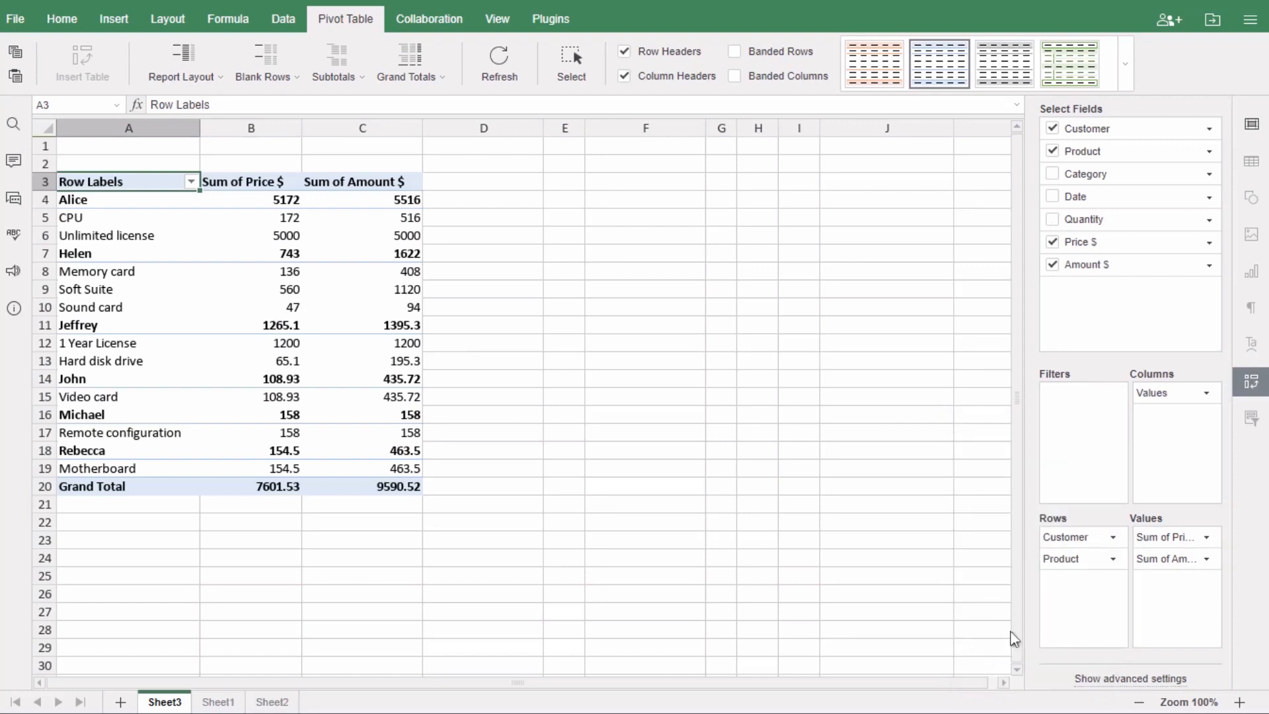
Change the Customer field's layout to non-compact Outline form with subtotals shown at the bottom of each group.
left_click(1114, 539)
left_click(1009, 688)
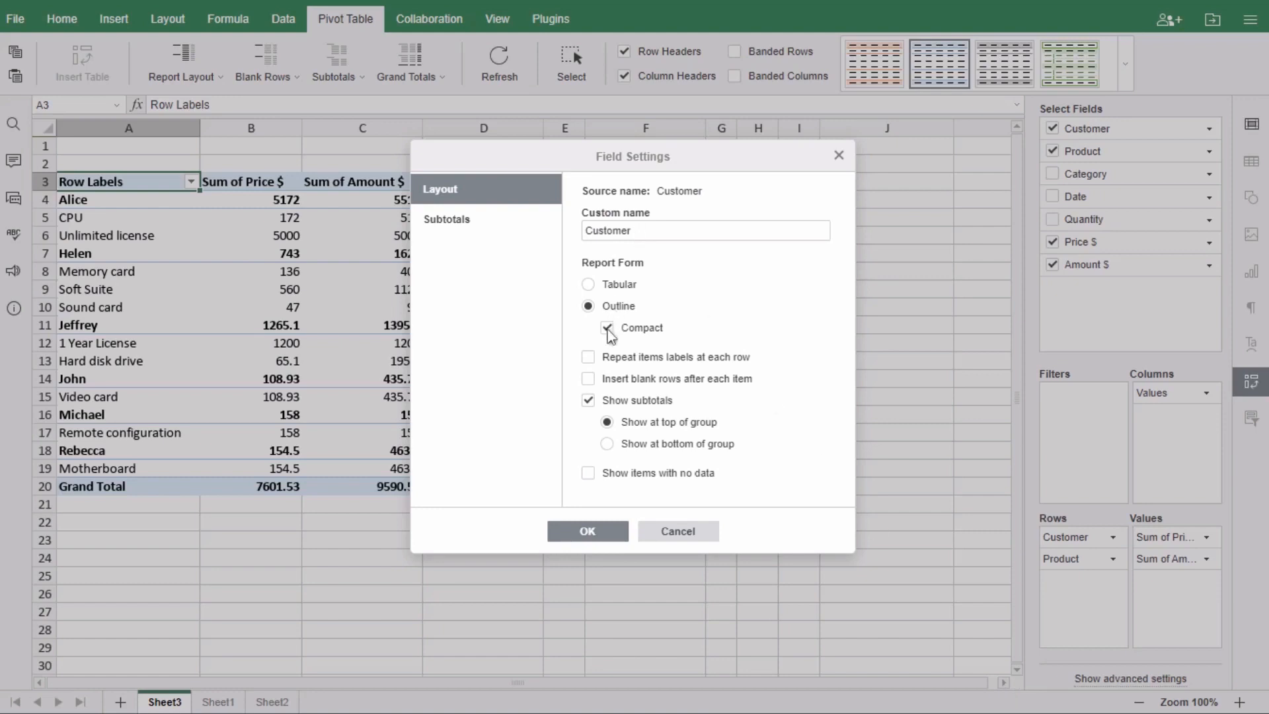
left_click(606, 443)
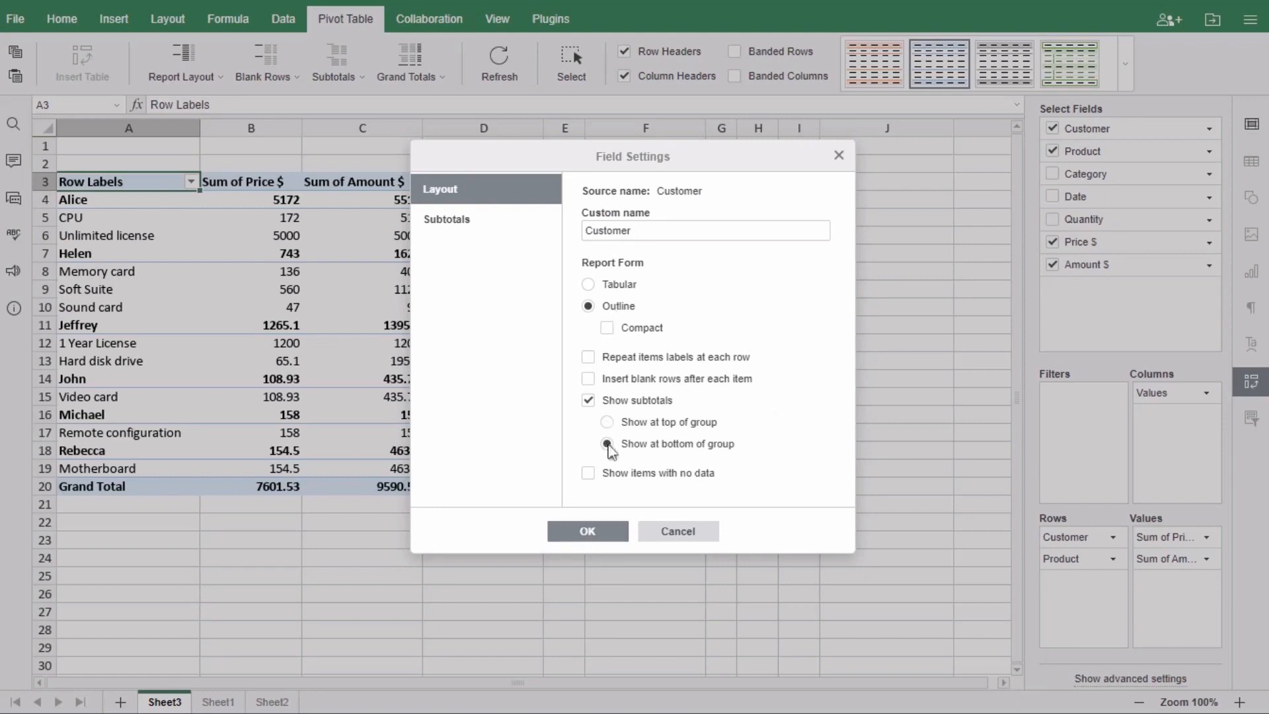
left_click(587, 533)
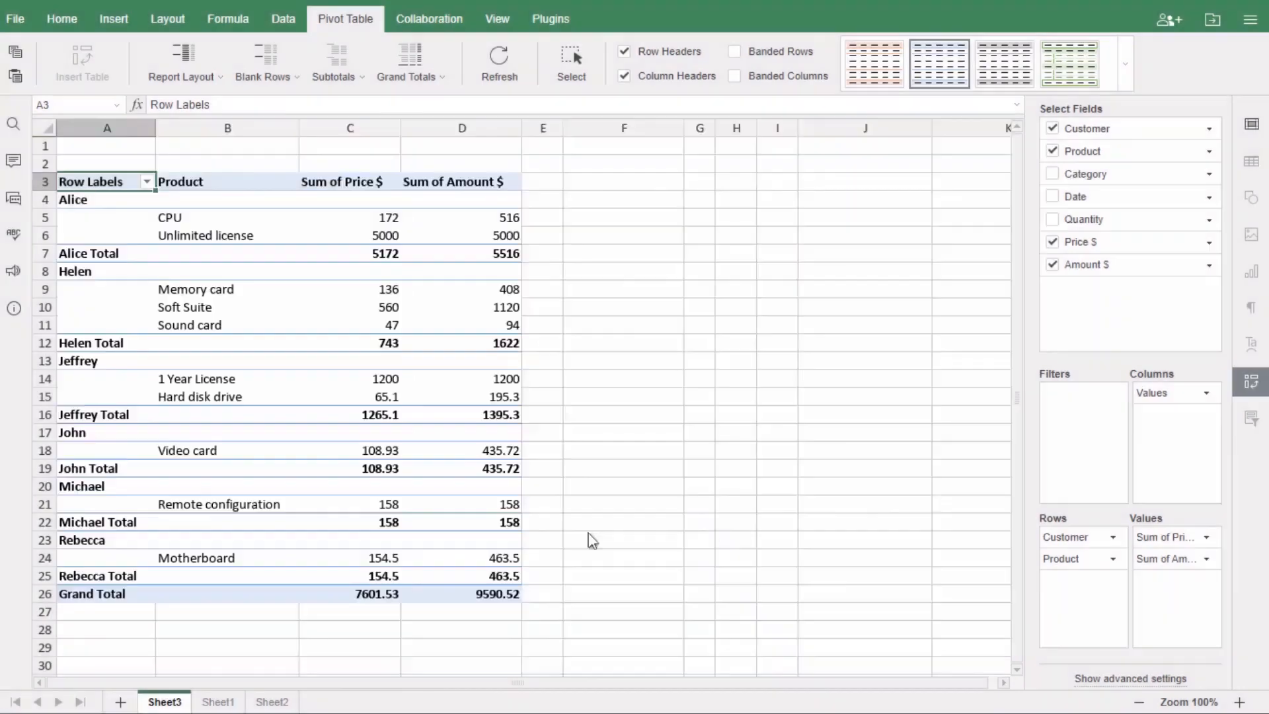
Set the Customer field's subtotal function to Average.
left_click(1113, 538)
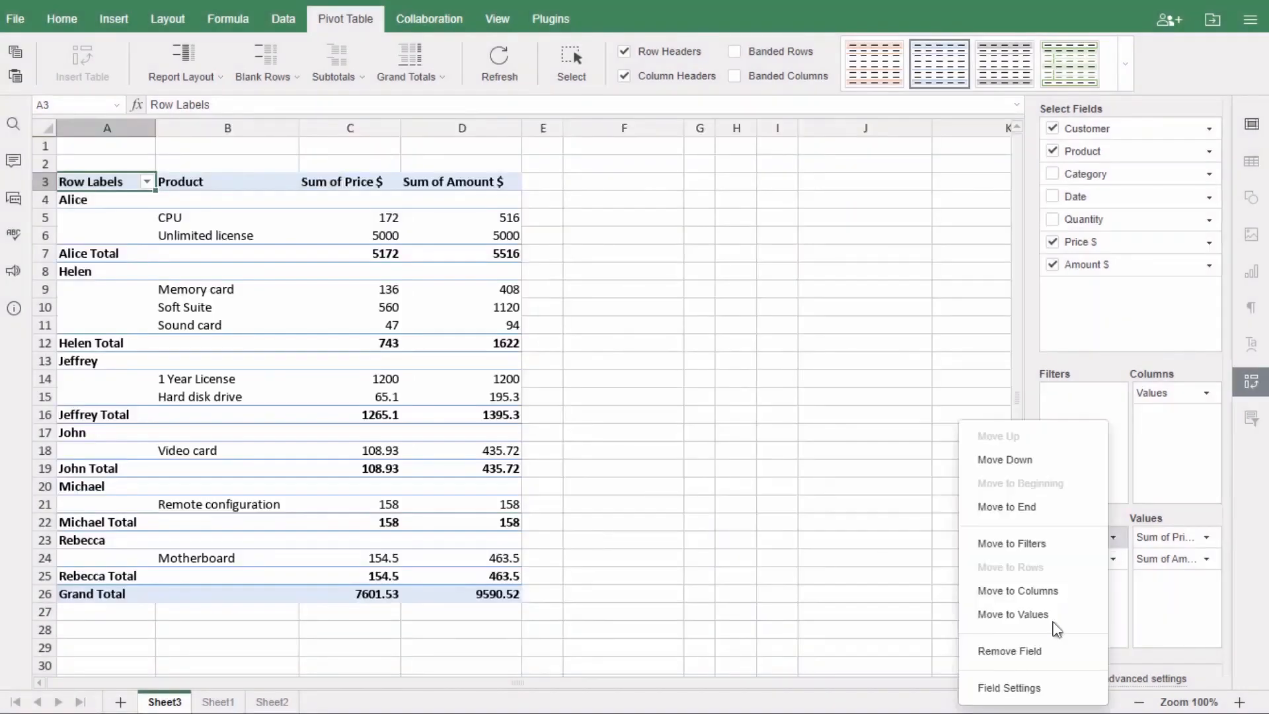
left_click(1009, 688)
left_click(449, 222)
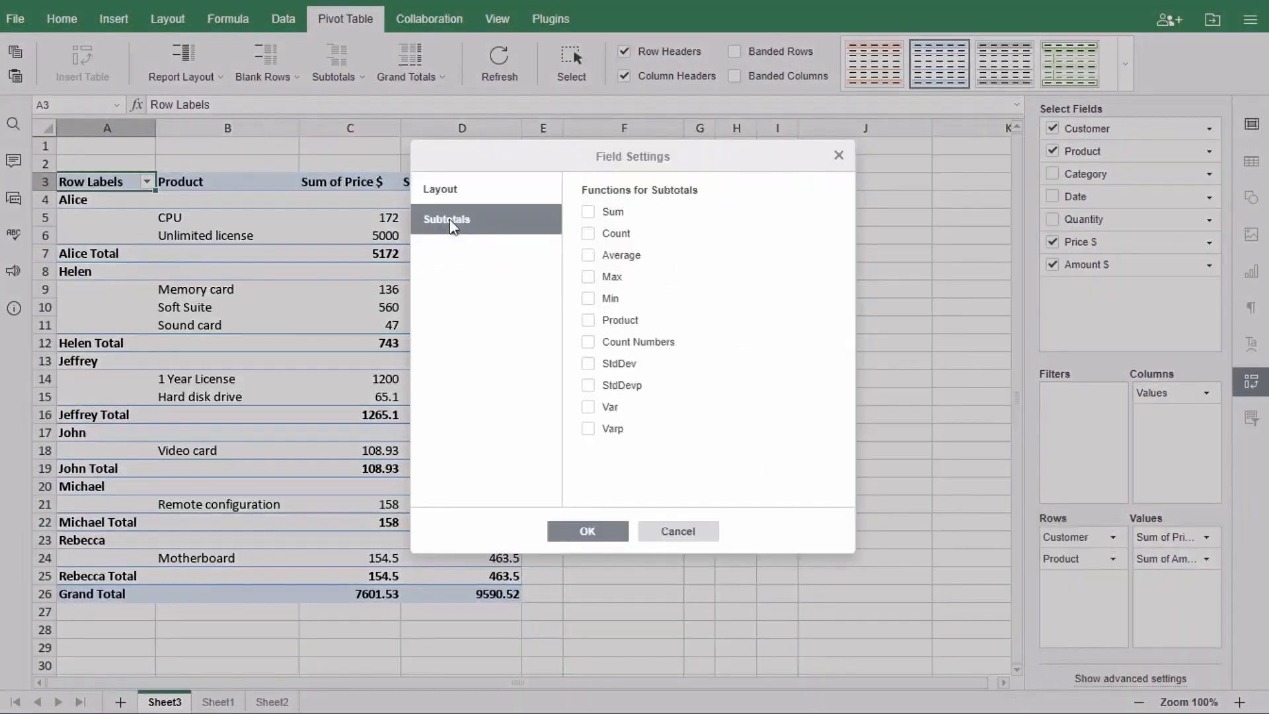
left_click(588, 258)
left_click(591, 532)
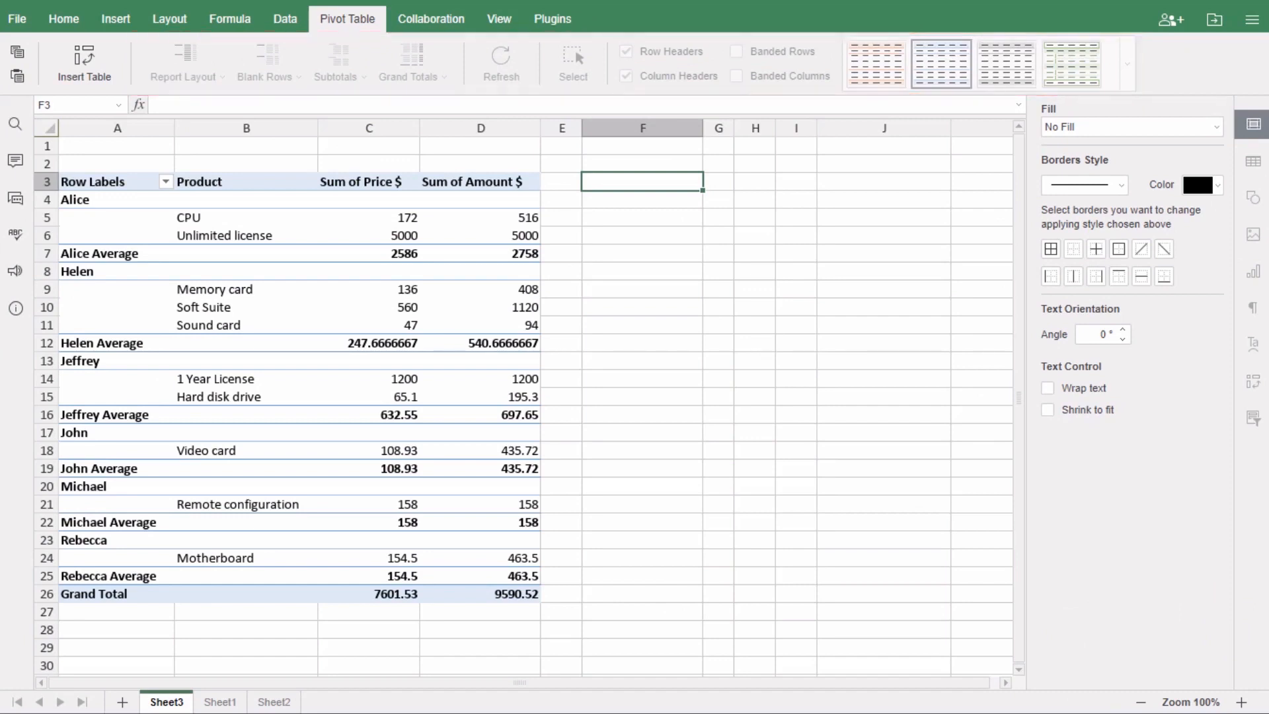
Switch the pivot table's report layout to Compact Form and on to Outline Form.
left_click(205, 306)
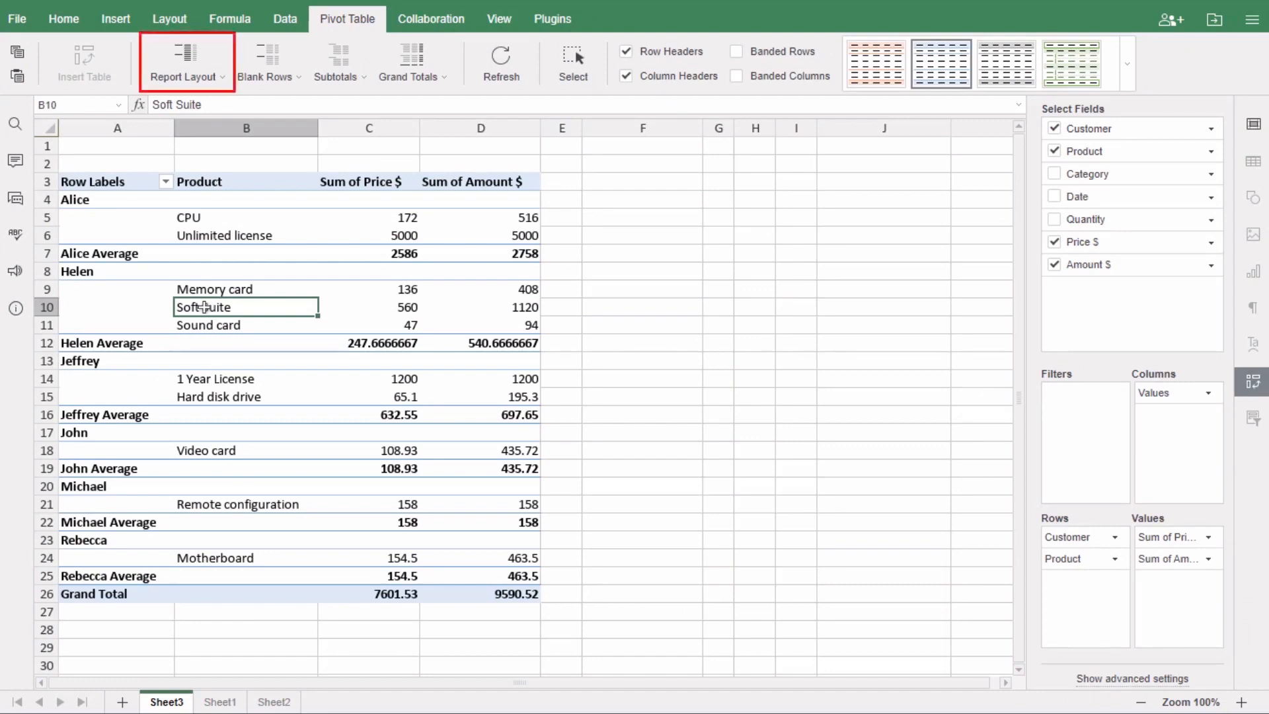
left_click(222, 78)
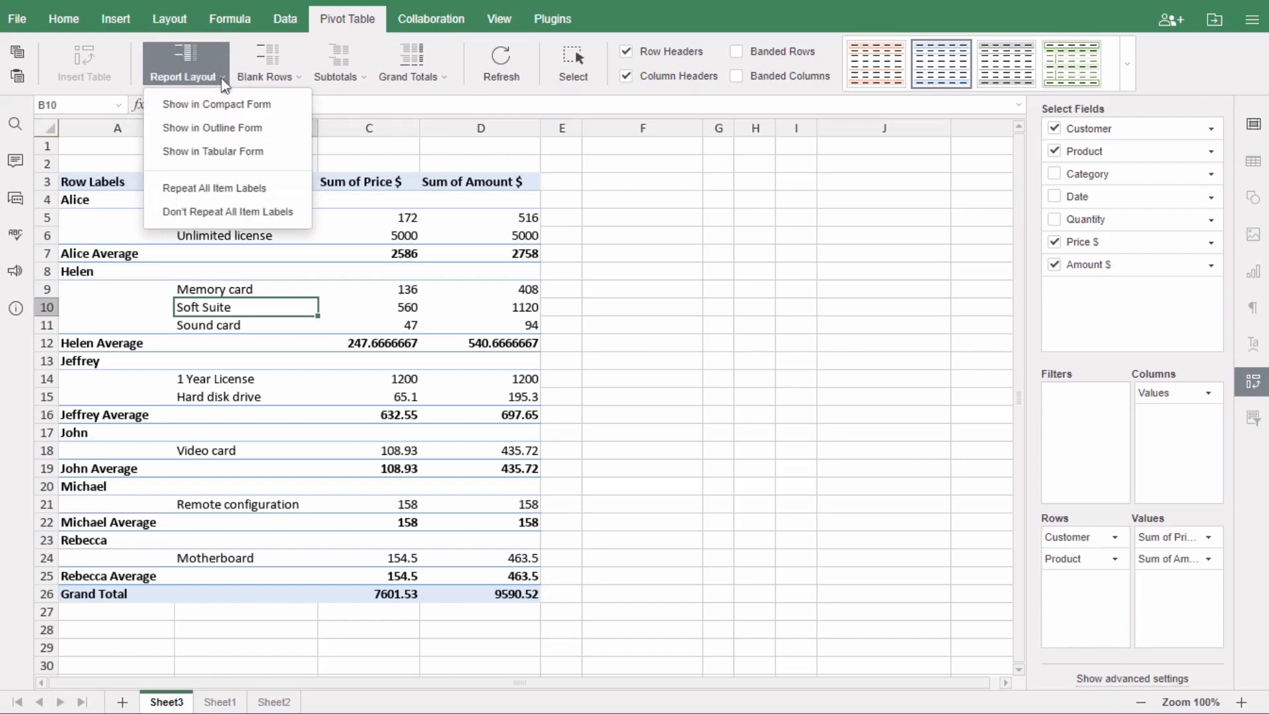
left_click(212, 105)
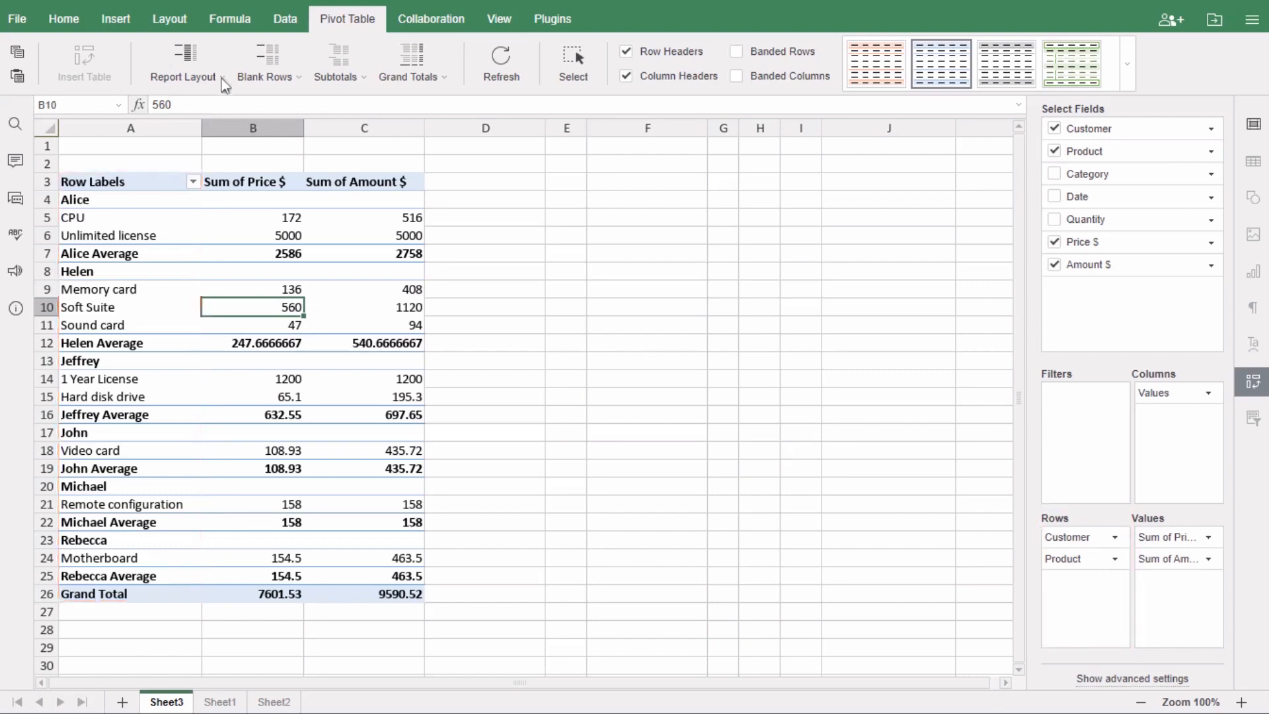
left_click(223, 81)
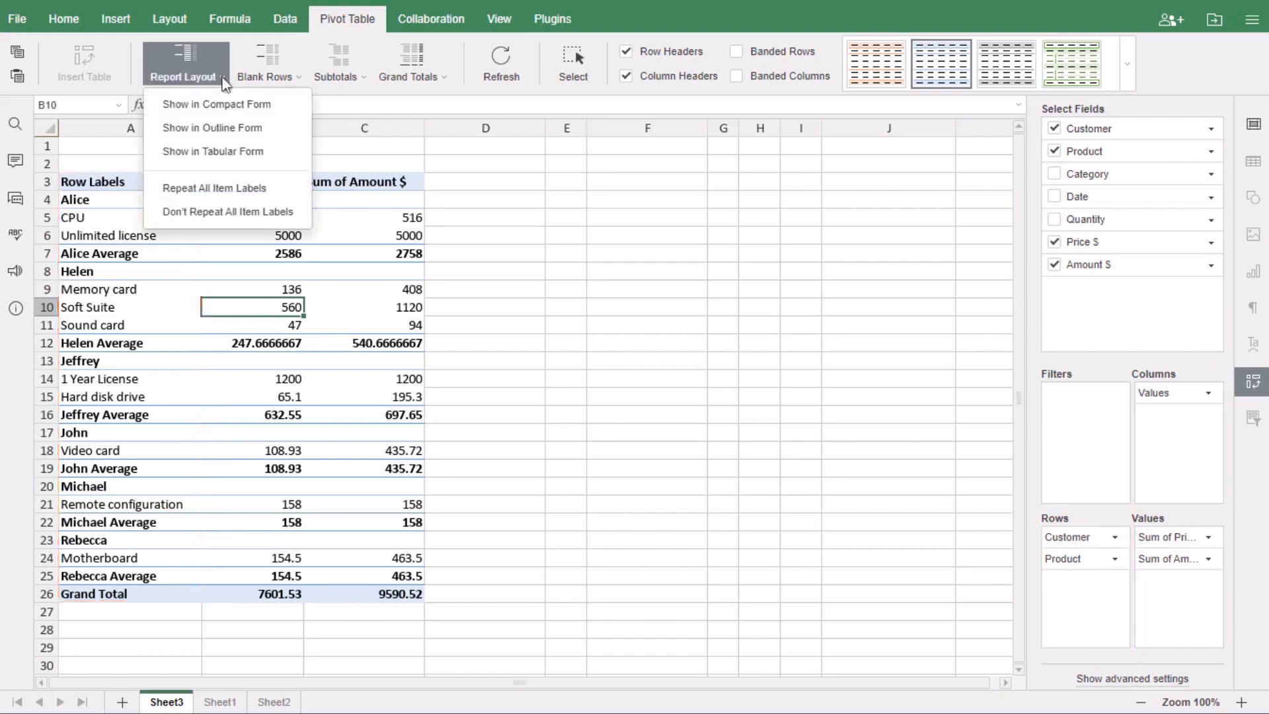
left_click(221, 129)
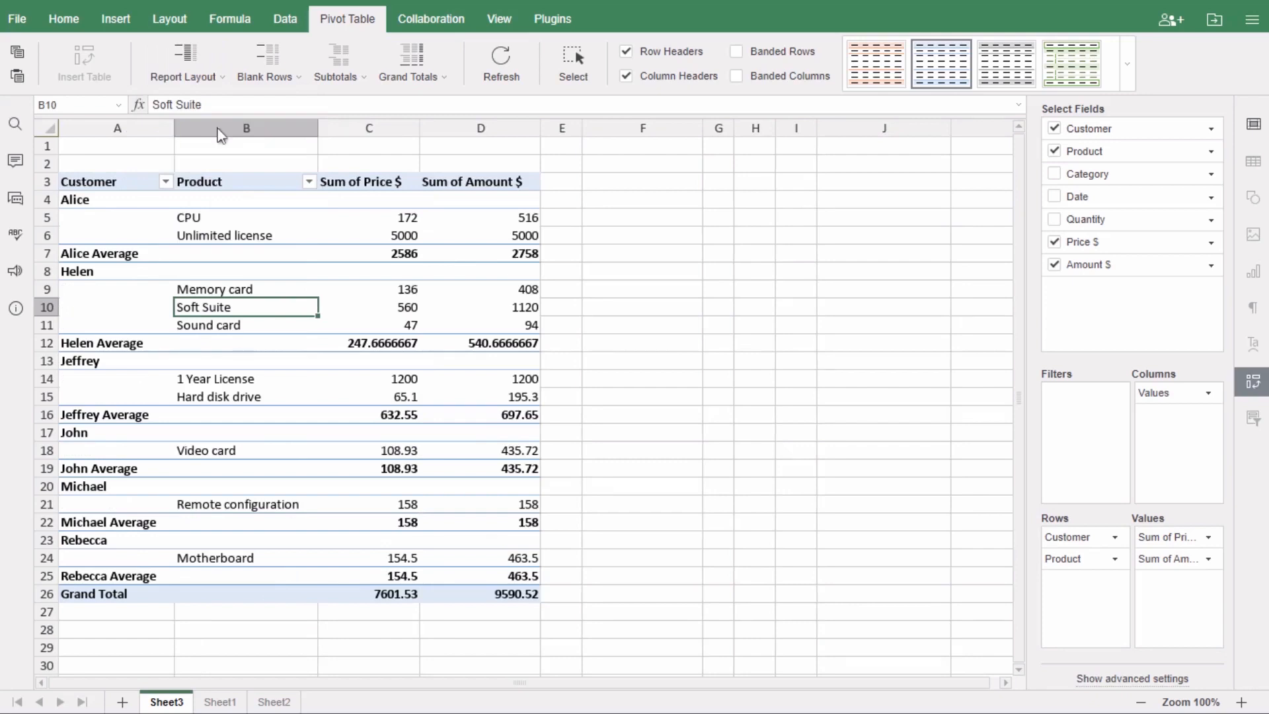
Show the pivot table report in Tabular Form.
left_click(223, 81)
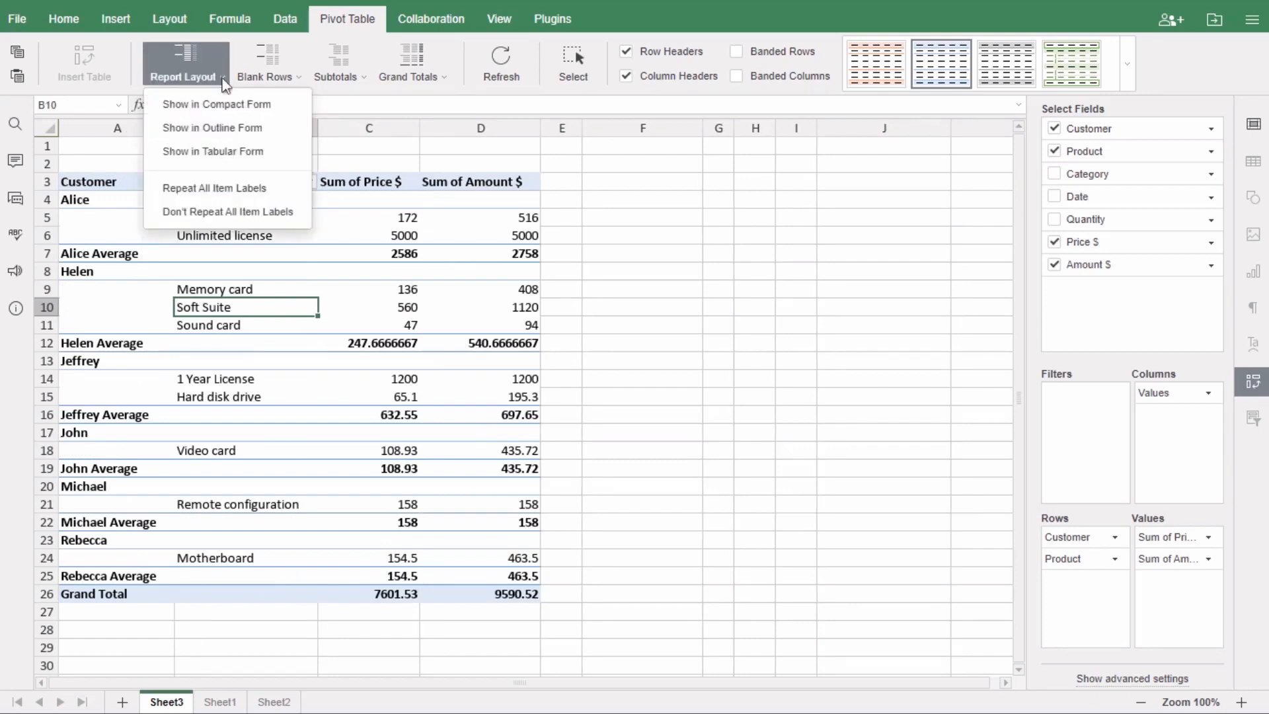
left_click(216, 152)
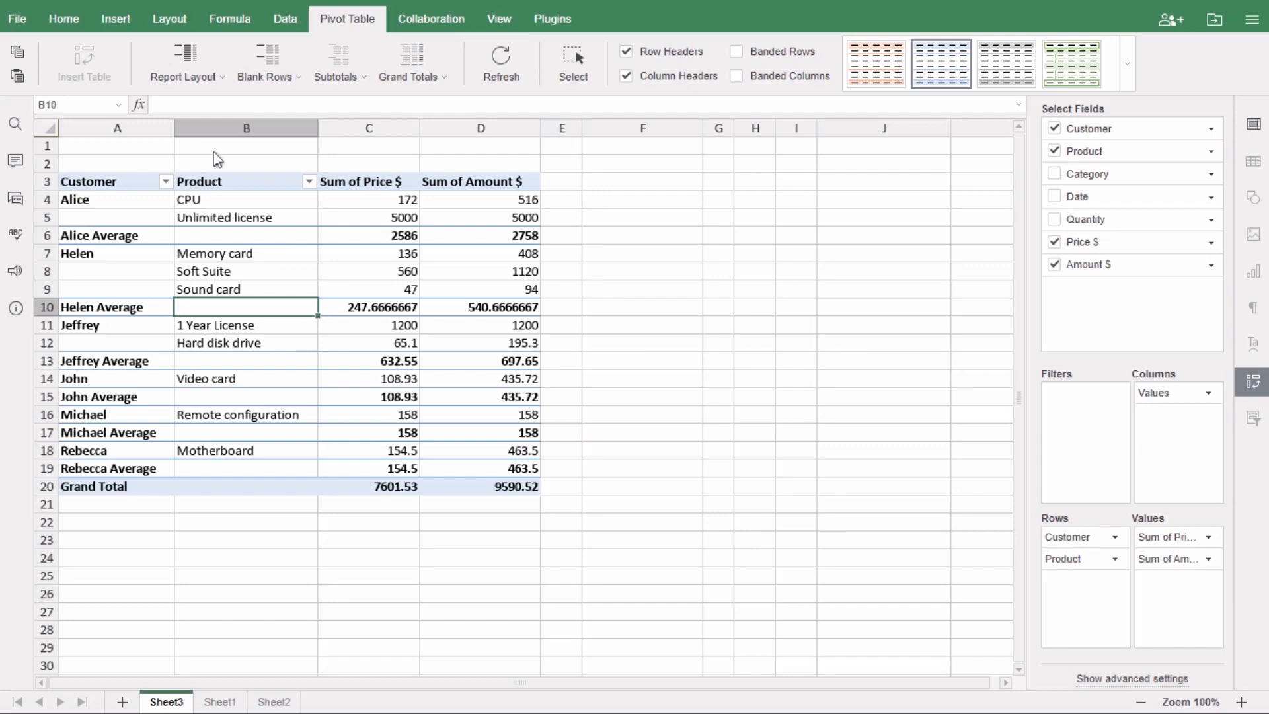
Repeat all item labels in the pivot table and turn the repetition off again.
left_click(223, 78)
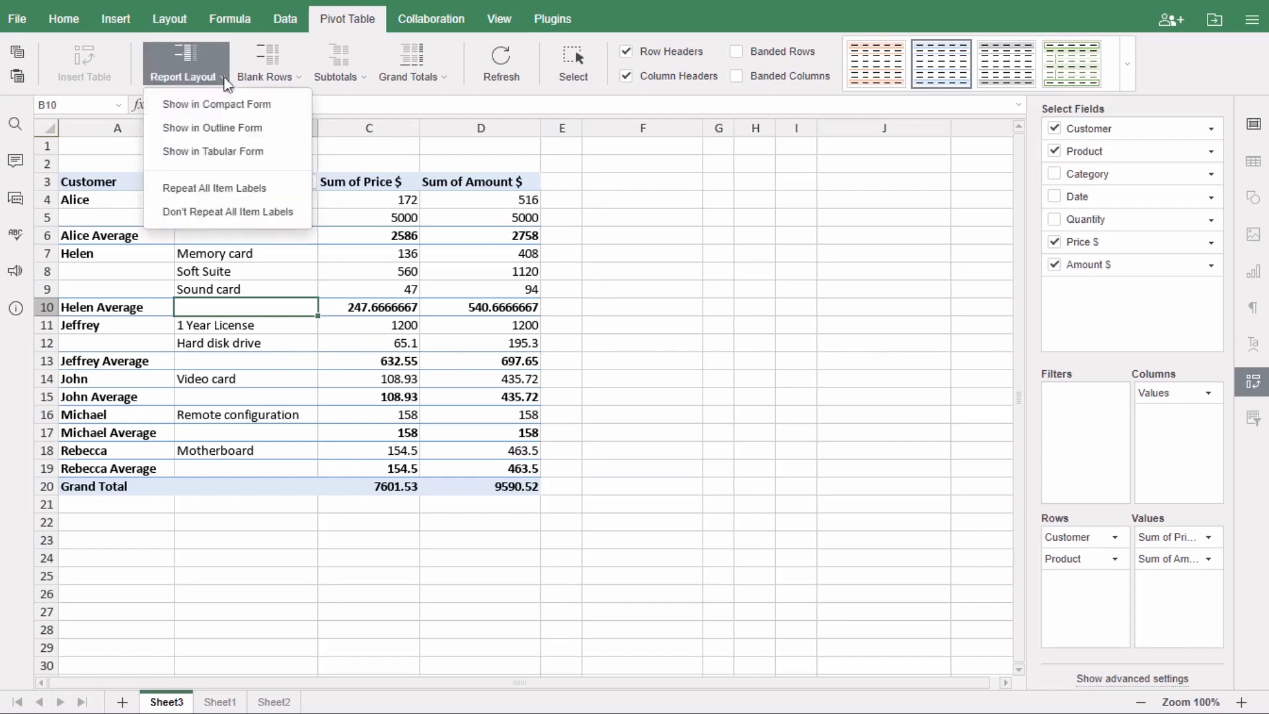
left_click(214, 190)
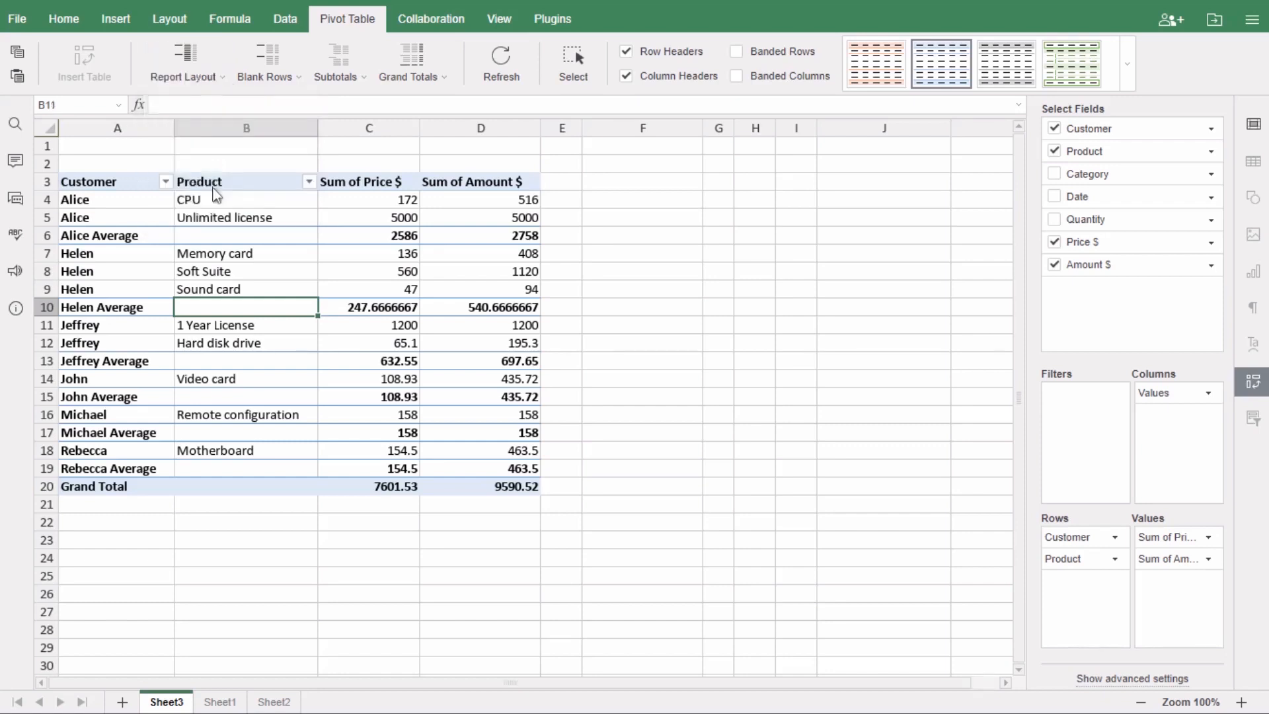
left_click(226, 80)
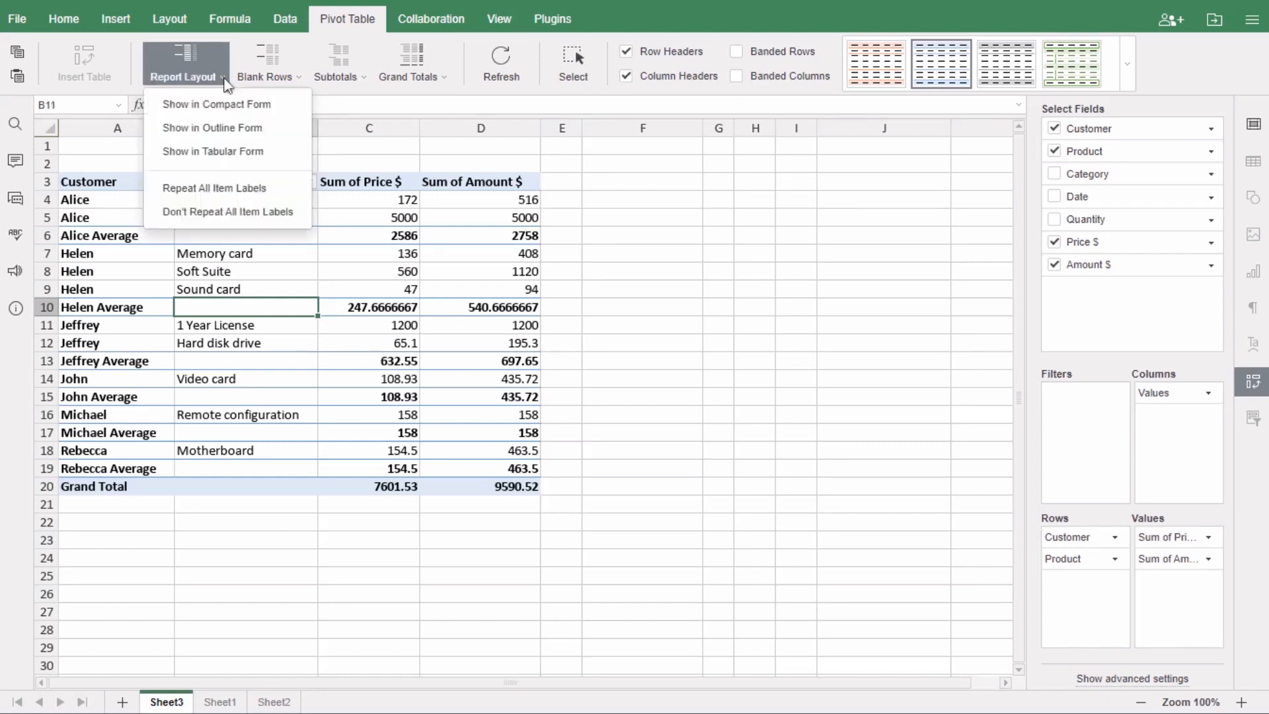
left_click(229, 213)
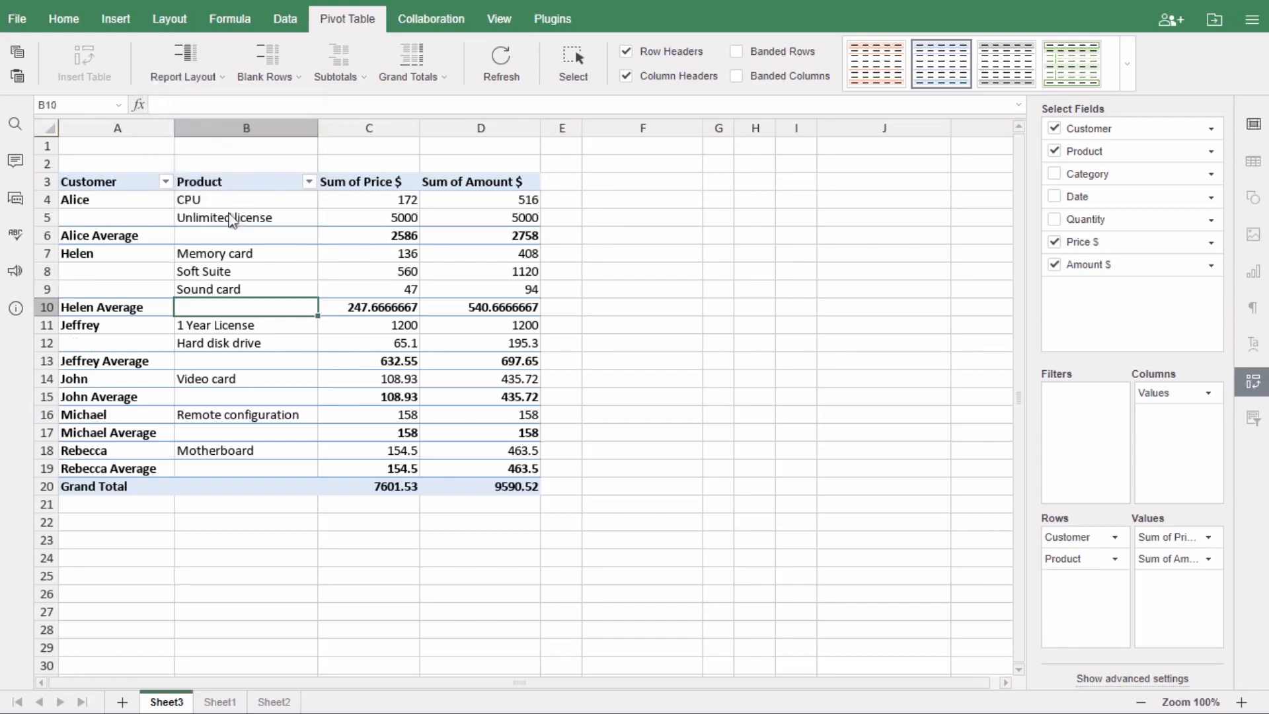
left_click(296, 79)
left_click(312, 71)
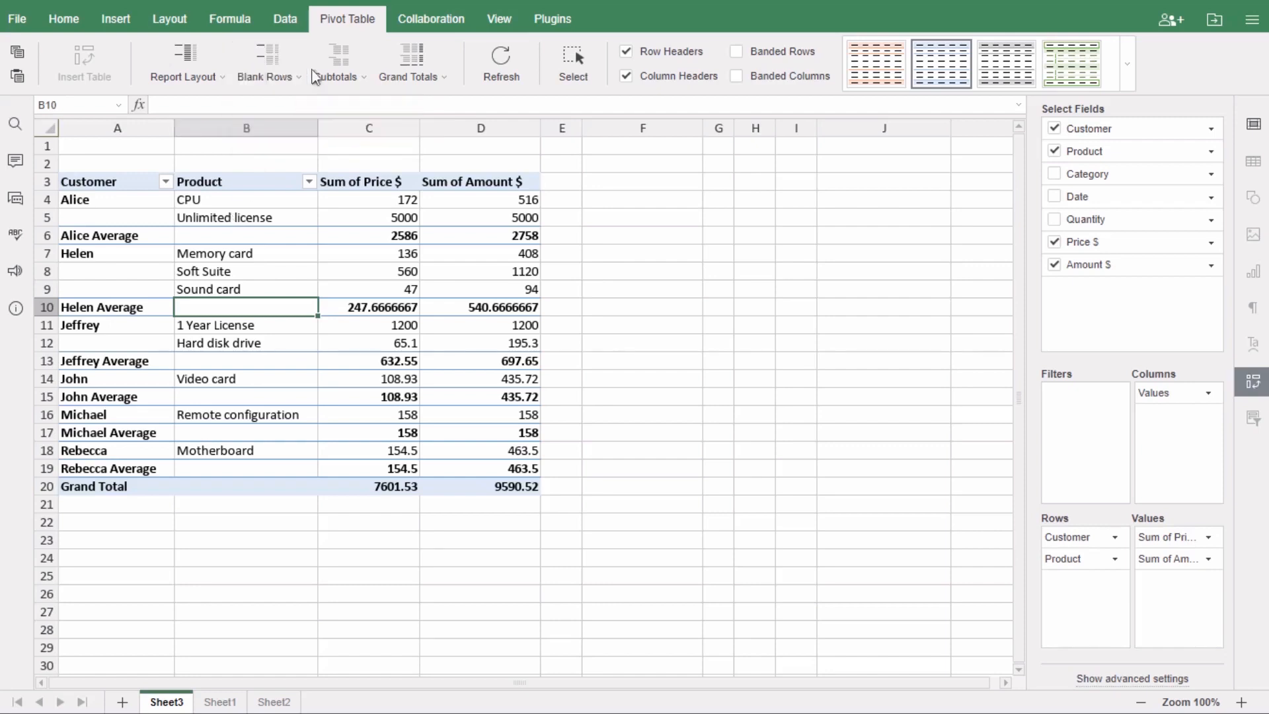
left_click(366, 84)
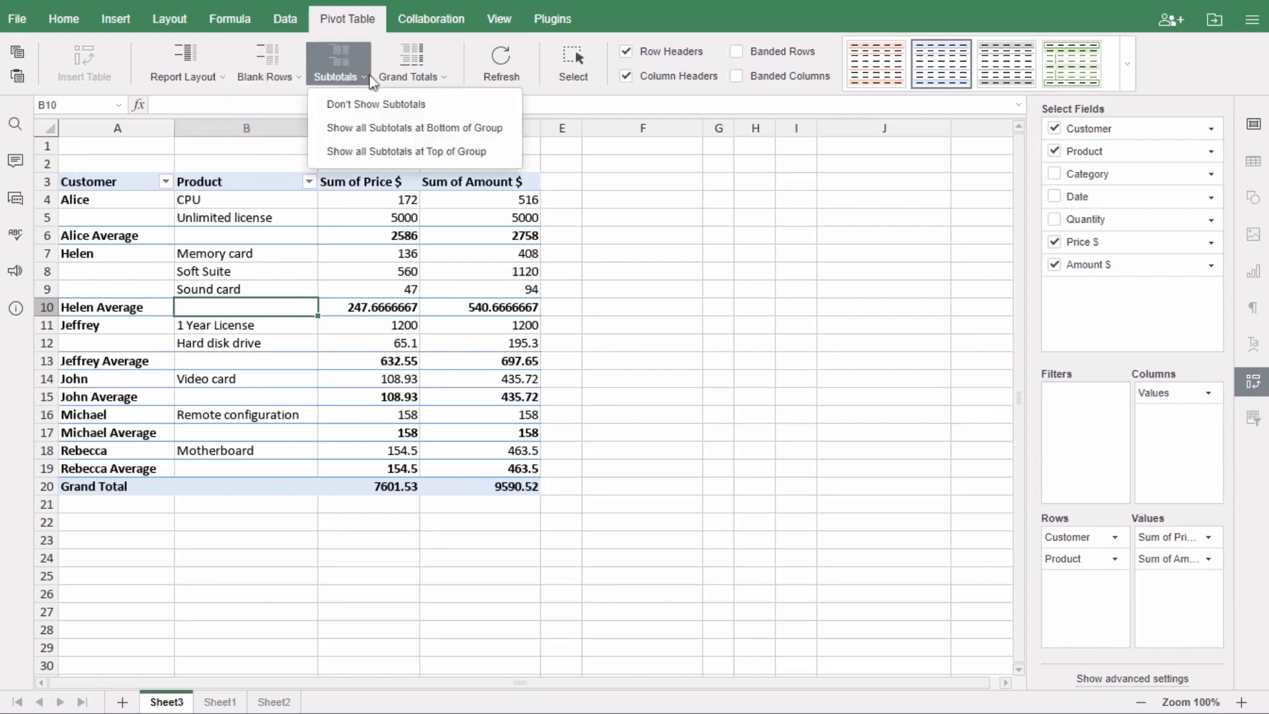
left_click(375, 79)
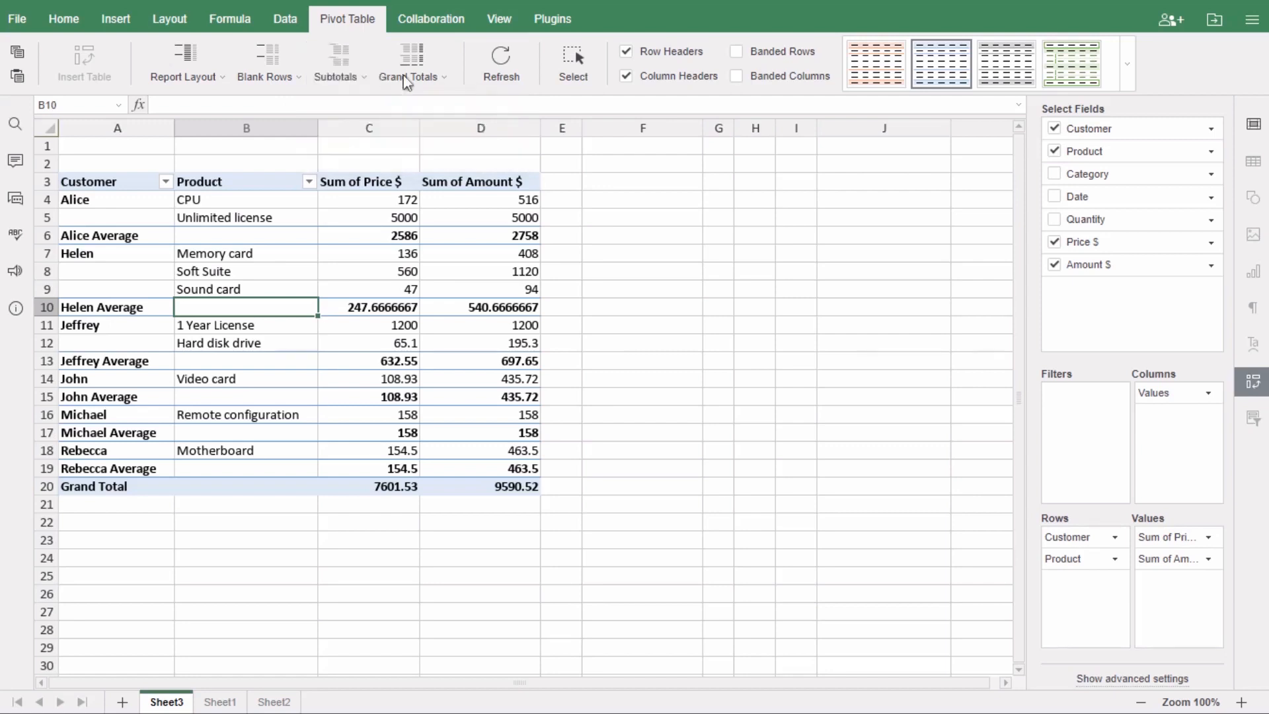
left_click(446, 88)
left_click(461, 83)
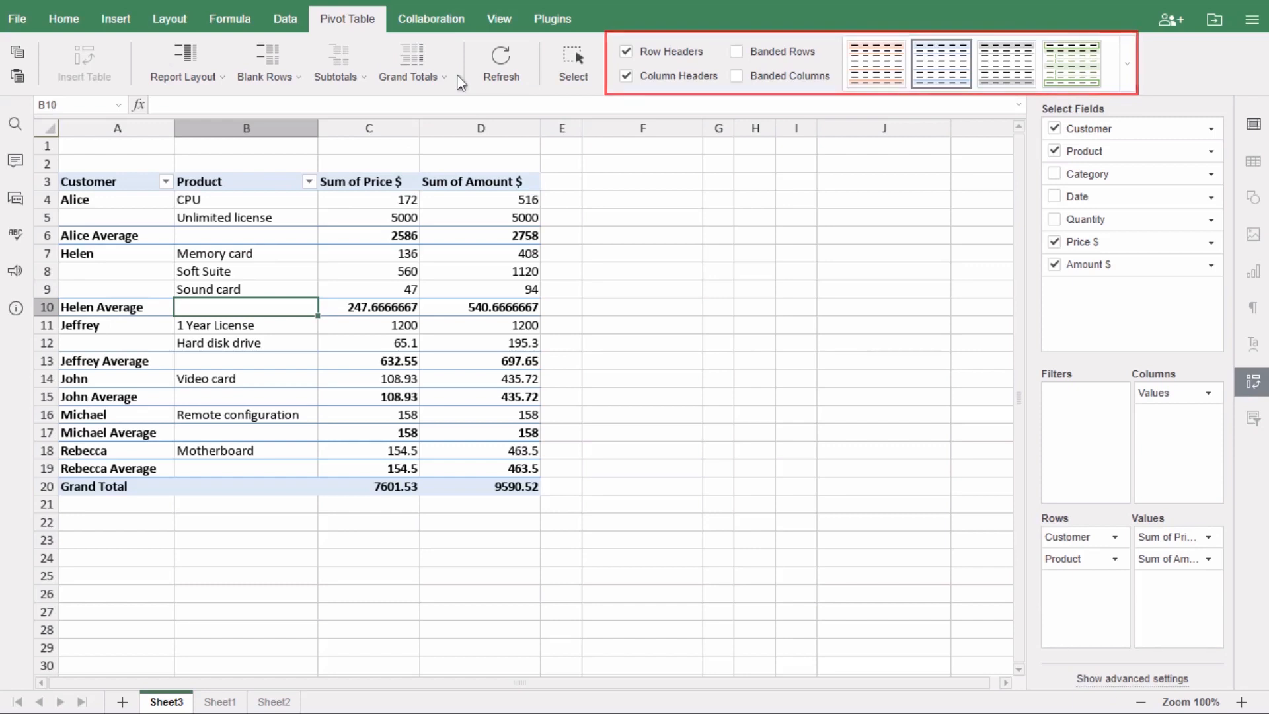
left_click(1131, 74)
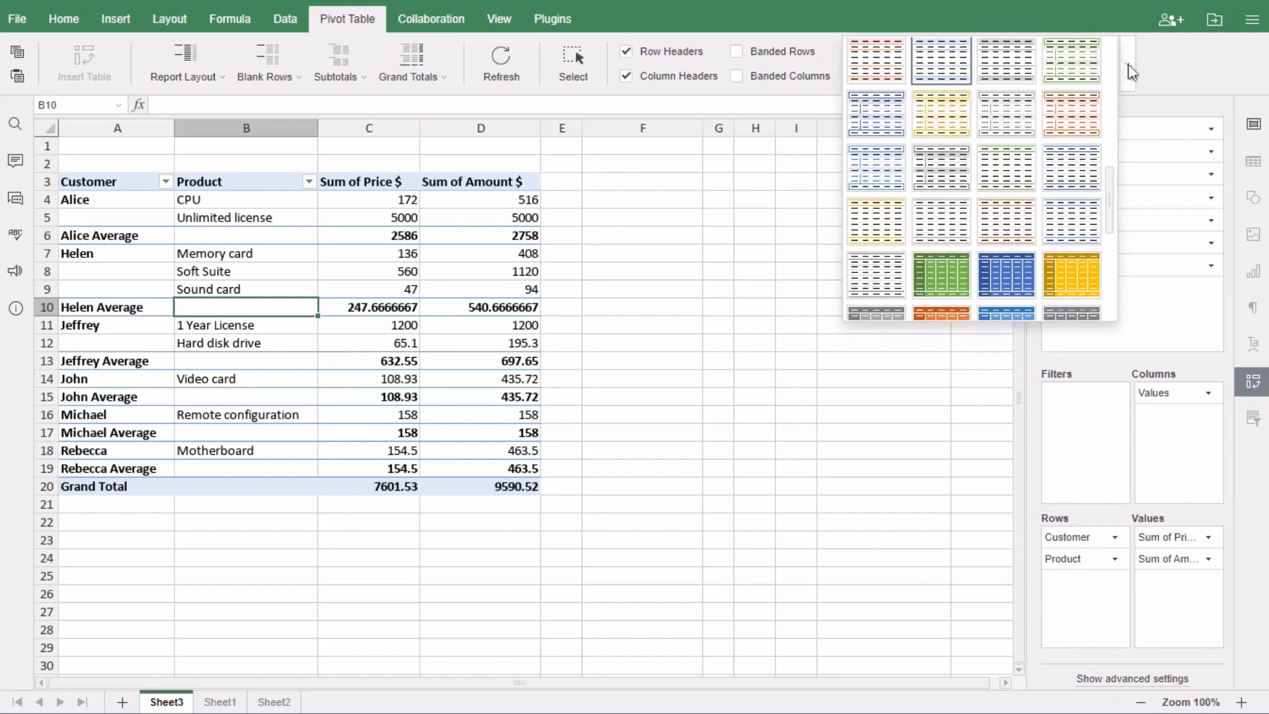
left_click(1153, 73)
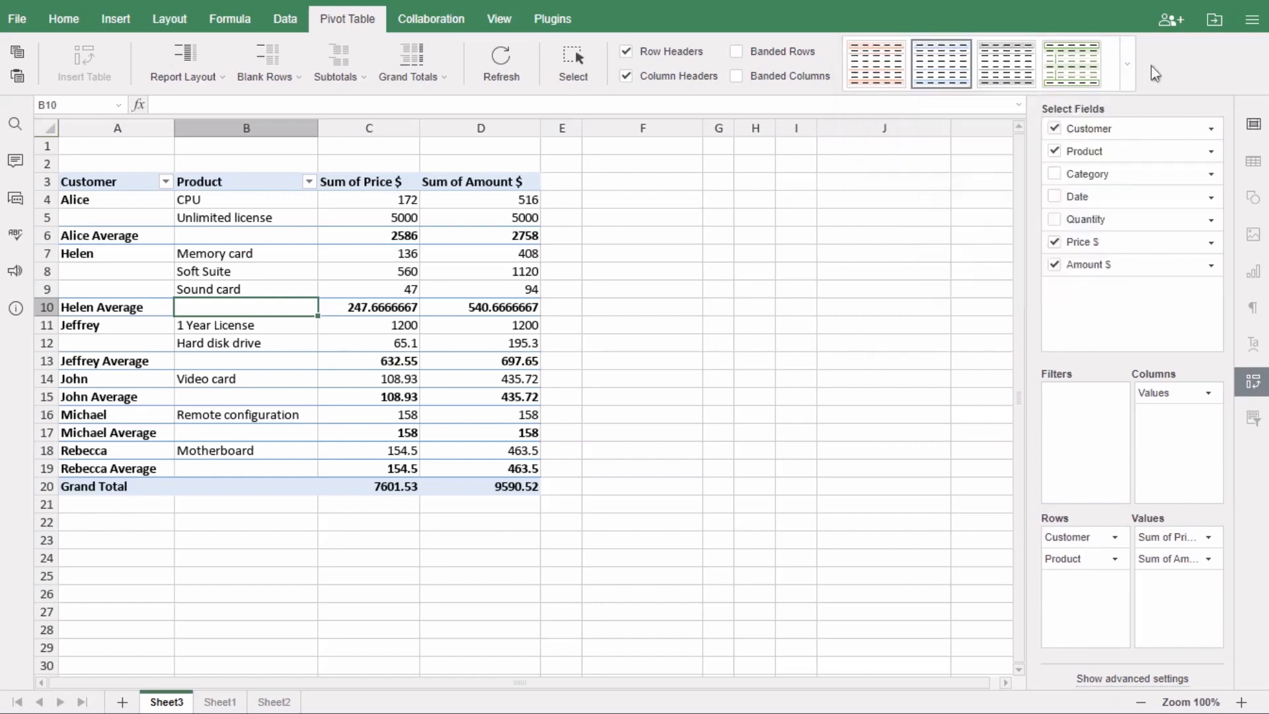
Turn on banded rows and turn off row headers for the pivot table.
left_click(737, 53)
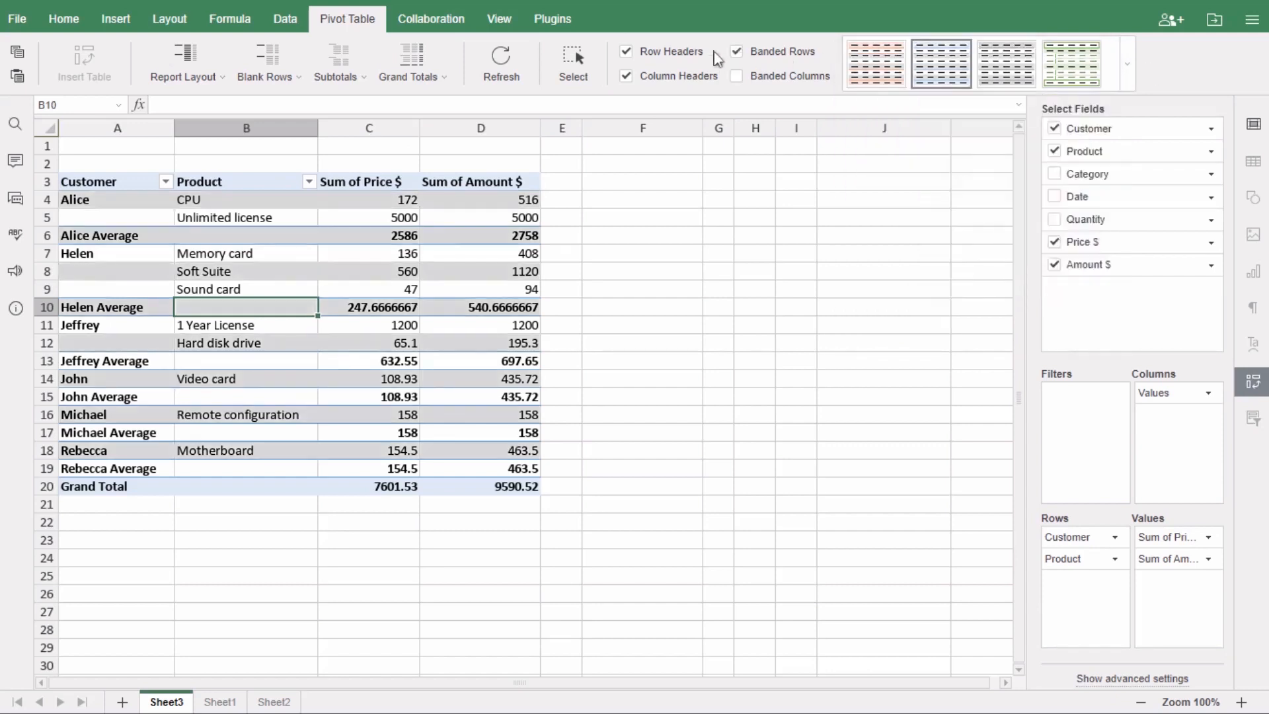
left_click(627, 53)
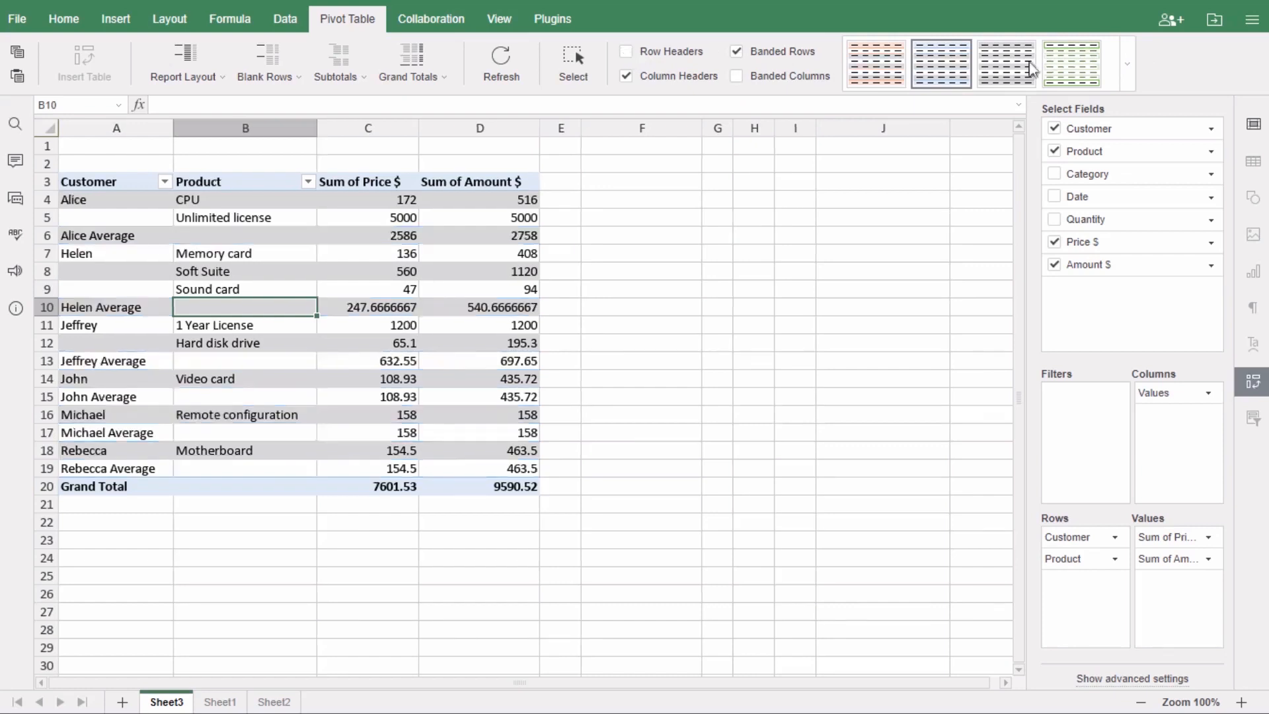
Apply the green pivot table style with a dark green header and grand total row.
left_click(1129, 68)
scroll(1110, 272, "down", 5)
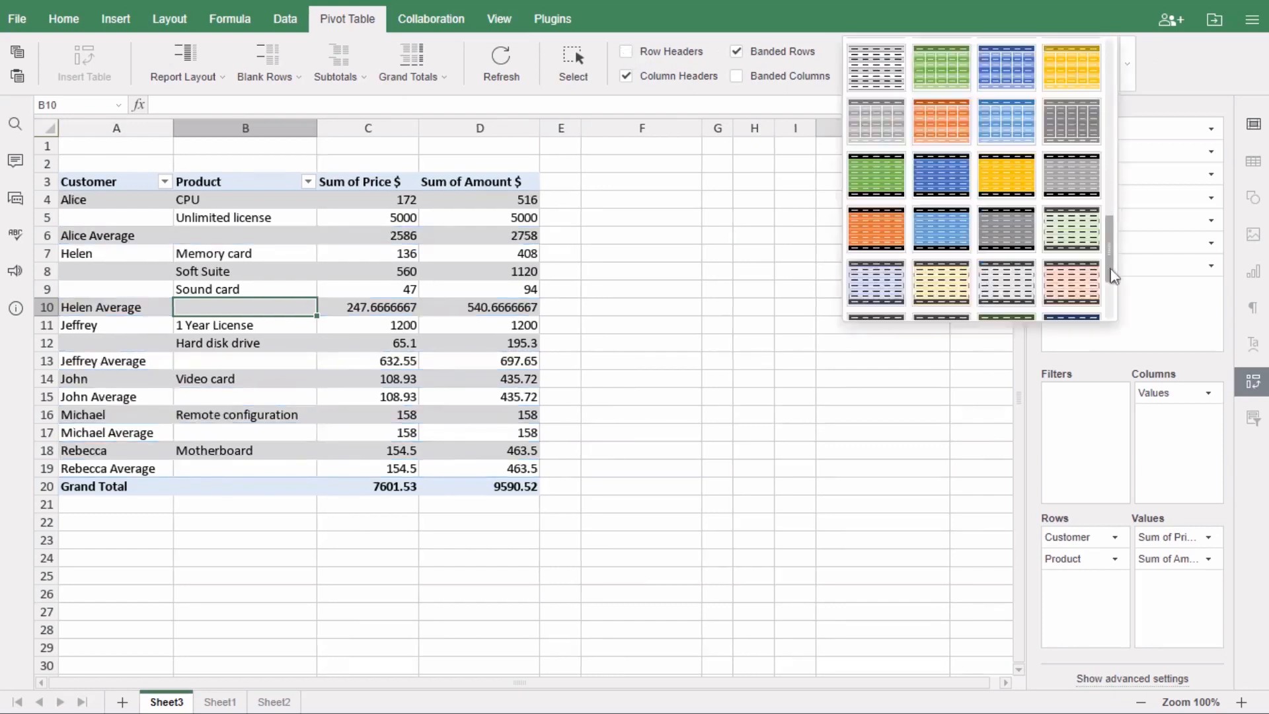
left_click(1009, 191)
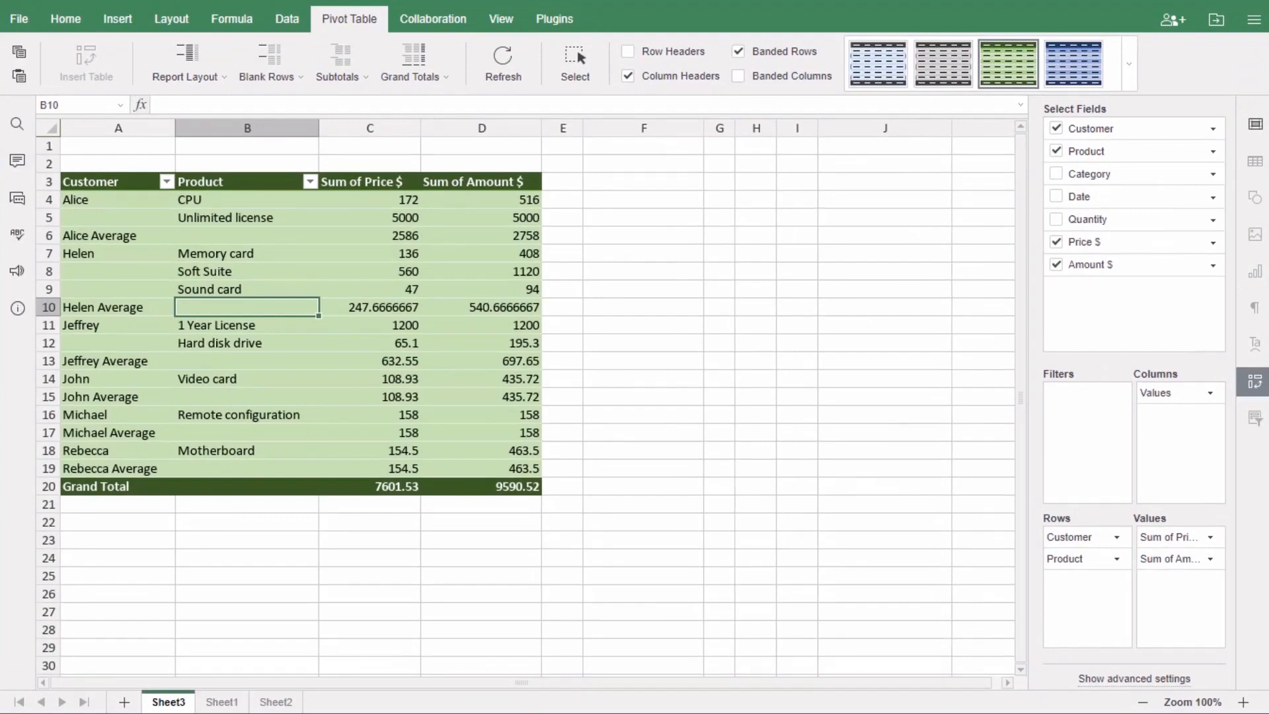
Examine the label and value filter options of the Product field without applying a filter.
left_click(310, 182)
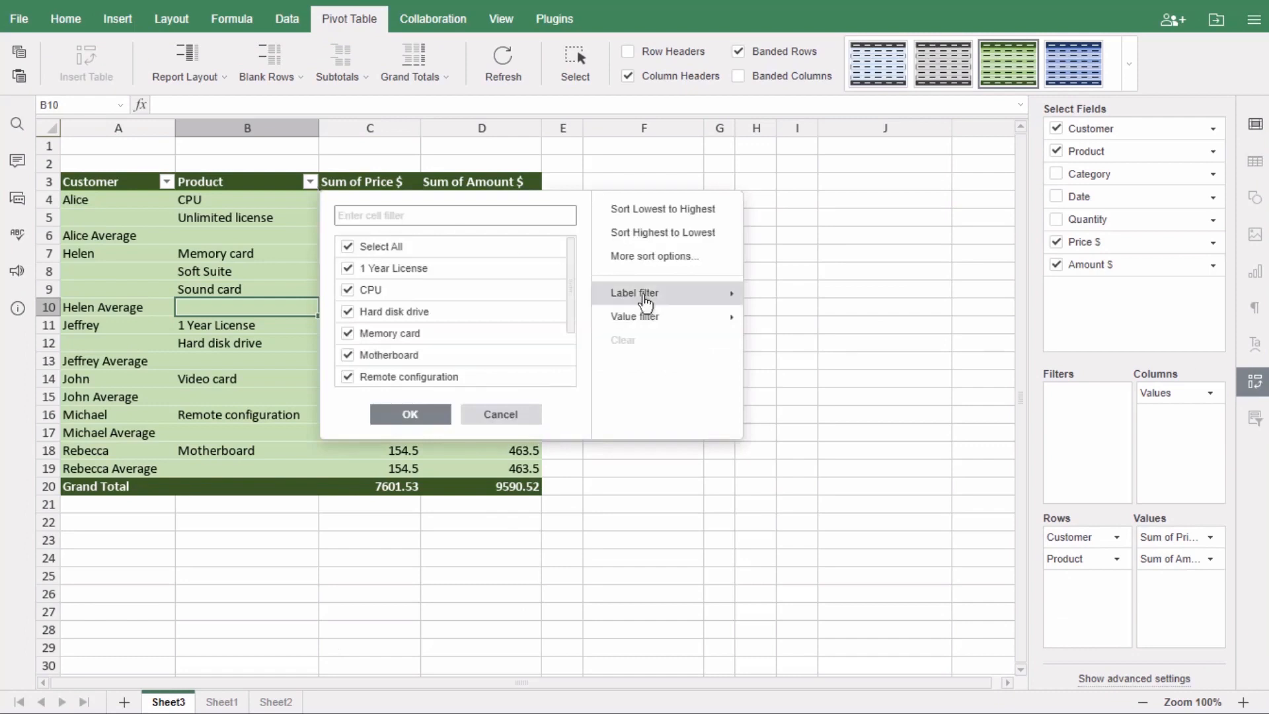
mouse_move(644, 303)
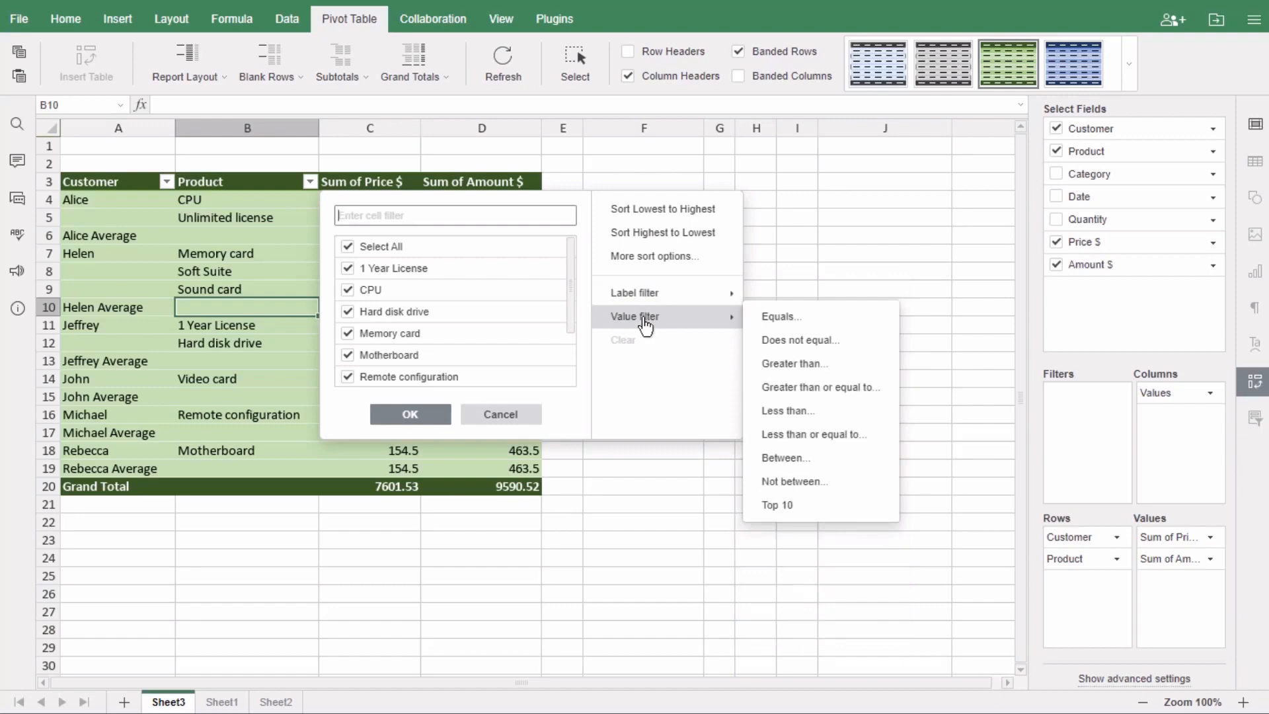
left_click(501, 418)
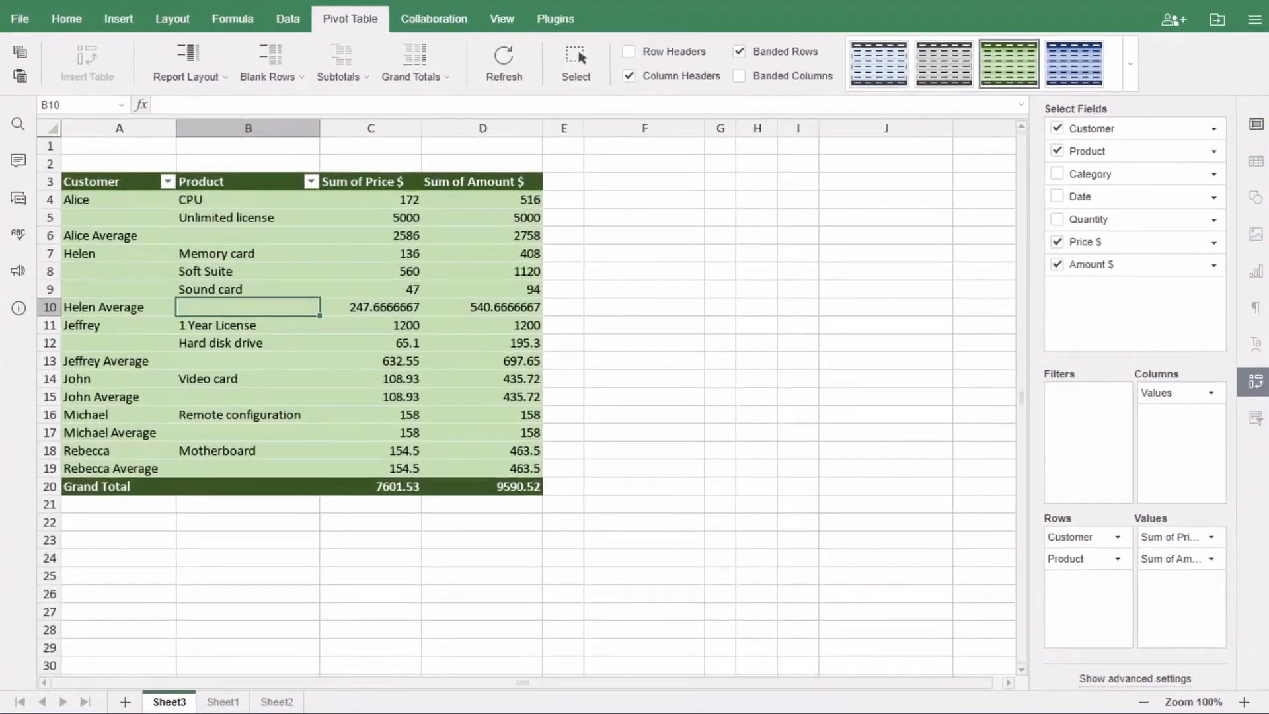
Review the pivot table's advanced settings for name and layout, data source and alternative text without changing them.
left_click(1145, 679)
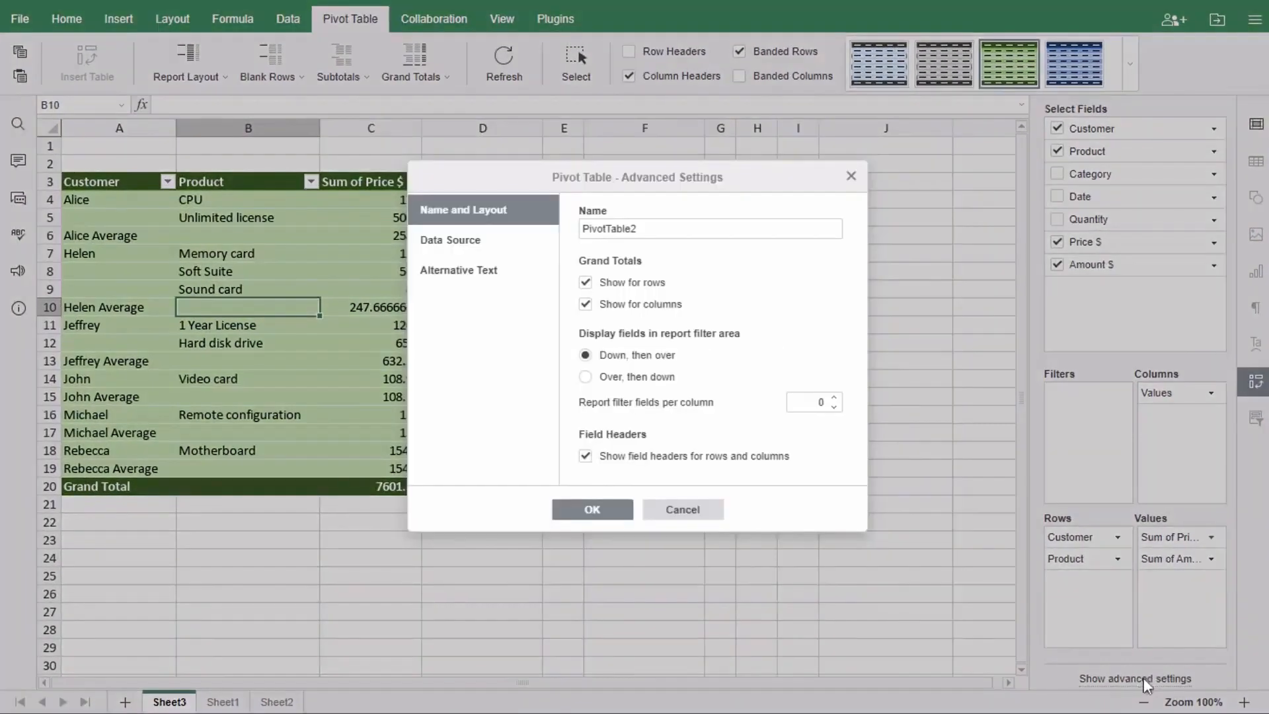
left_click(449, 242)
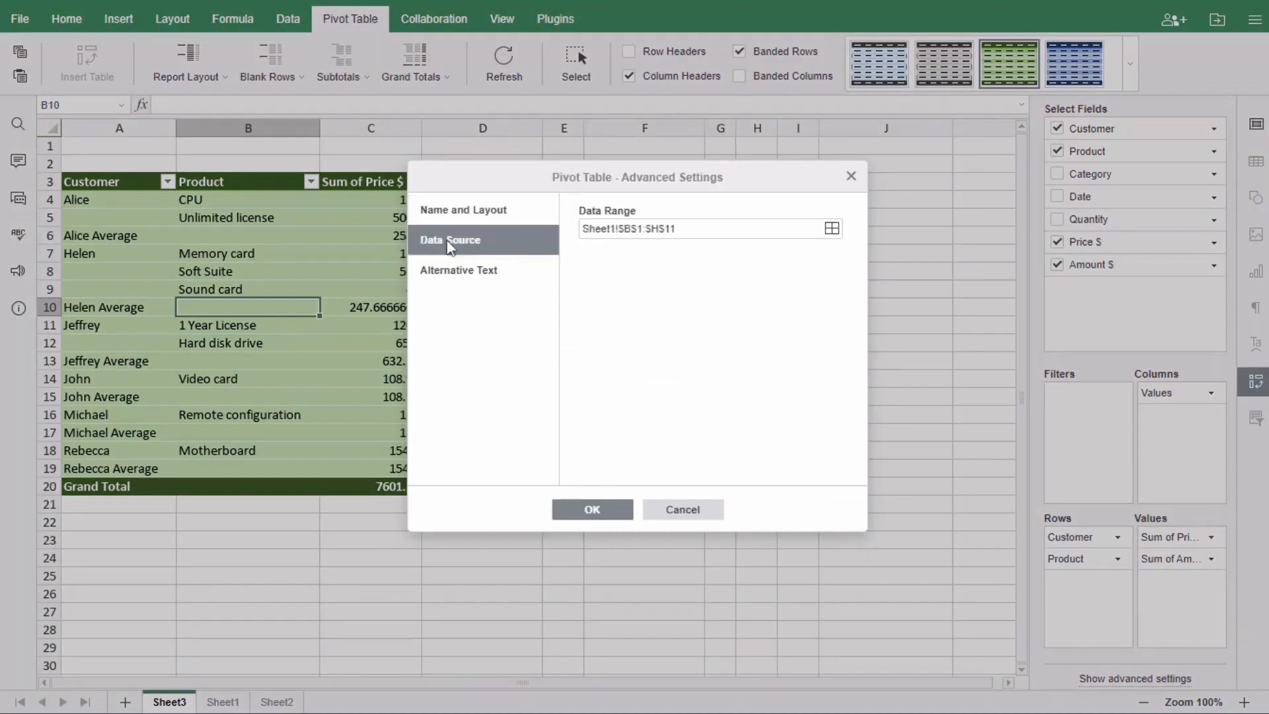
left_click(449, 276)
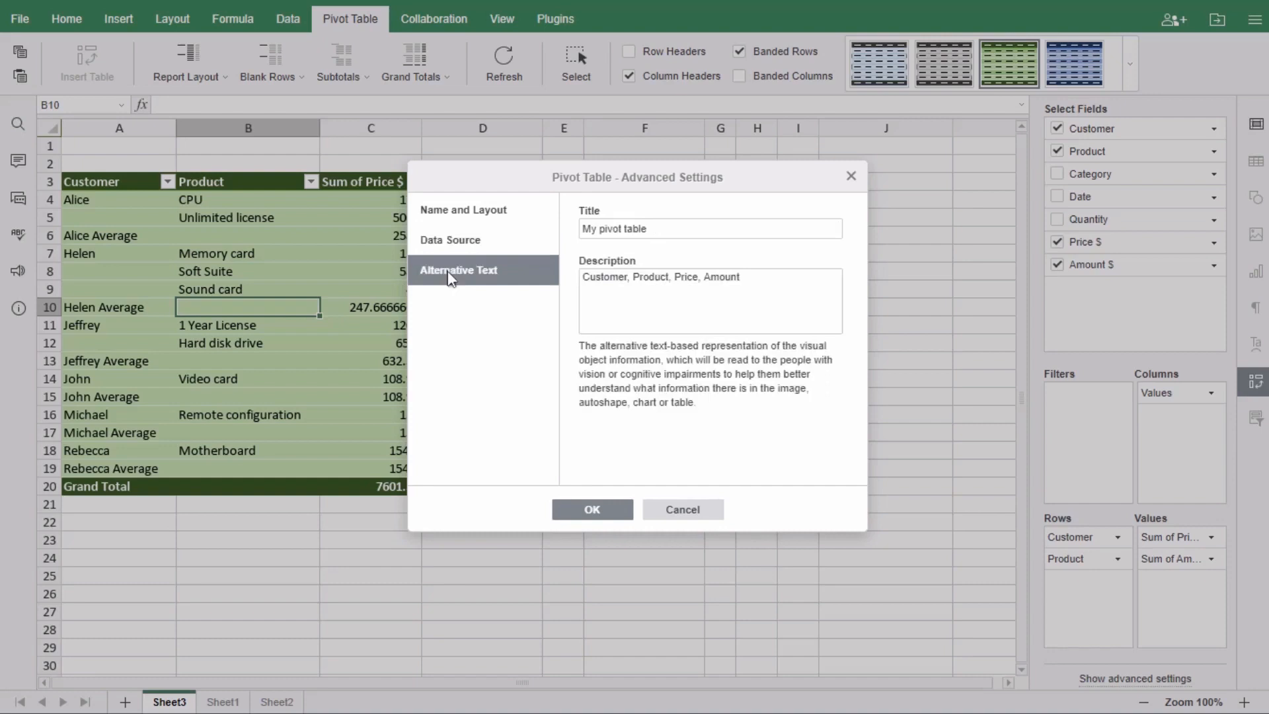
left_click(684, 513)
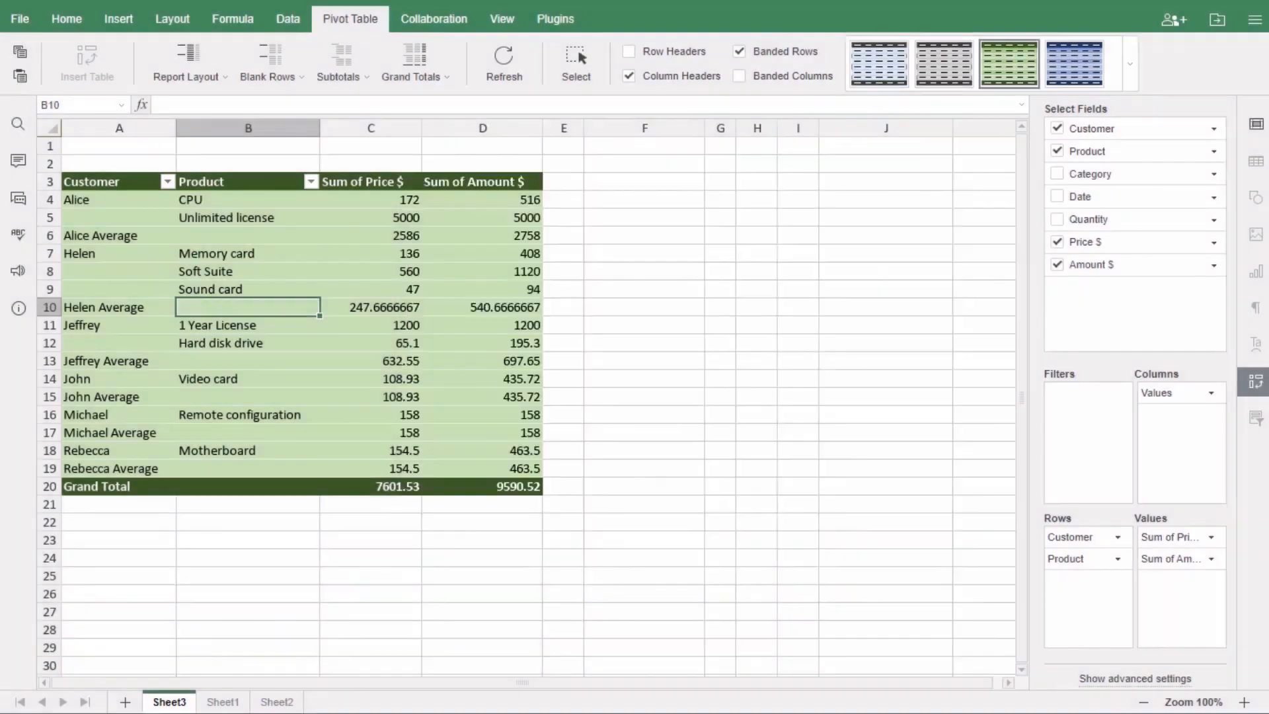